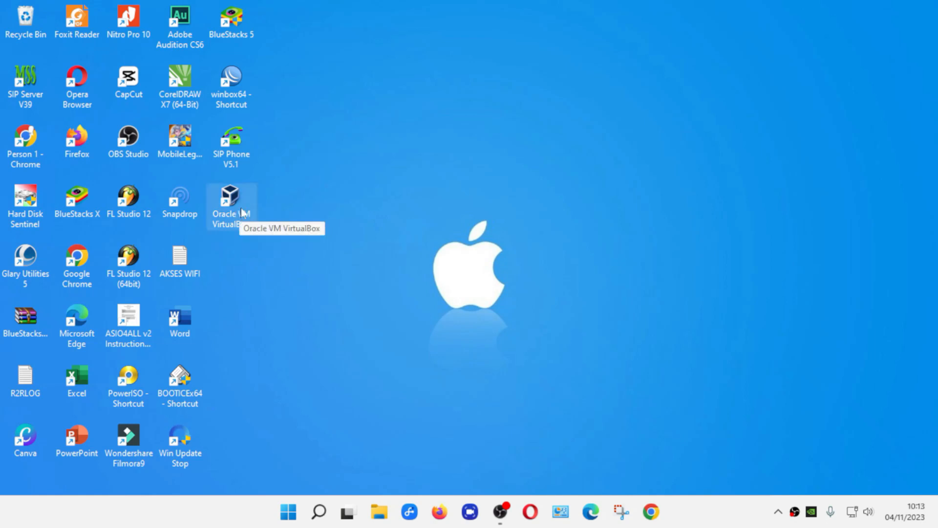
# - Run Oracle VM VirtualBox as administrator and begin creating a new virtual machine
pyautogui.rightClick(236, 211)
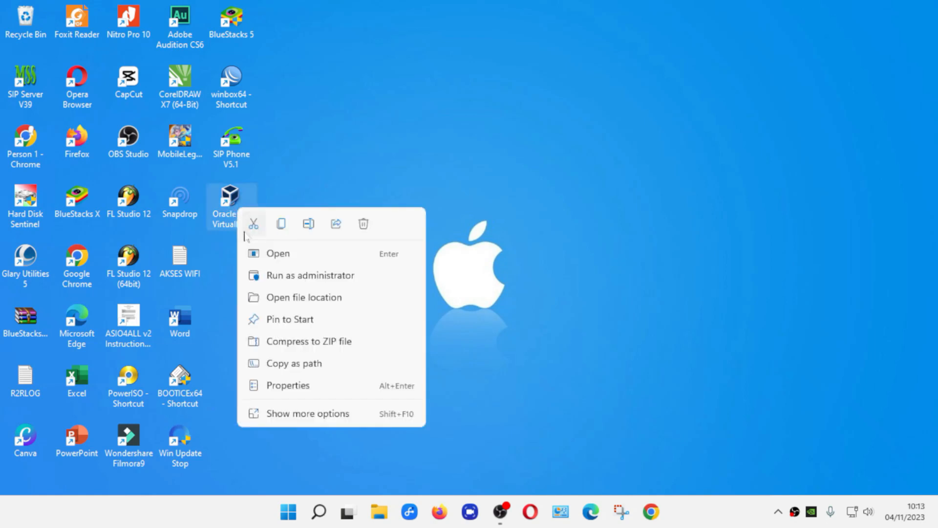
pyautogui.click(322, 278)
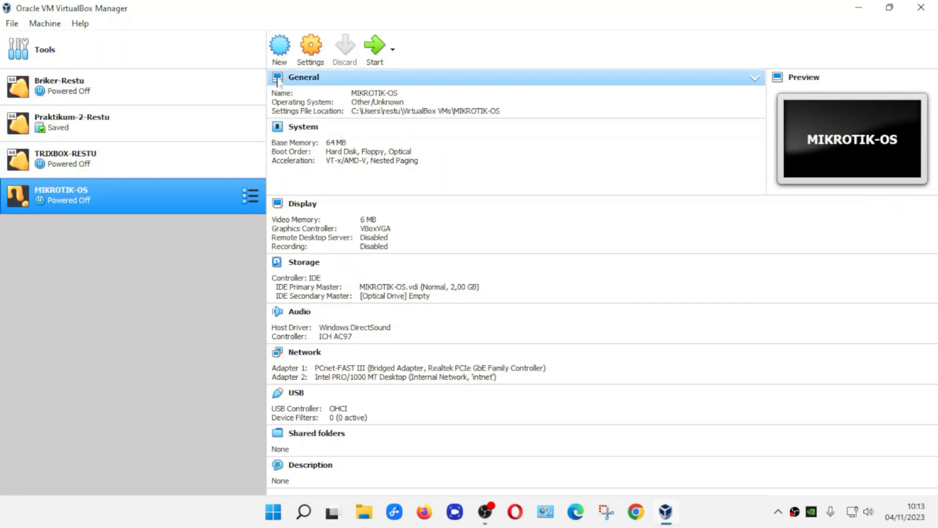
pyautogui.click(281, 49)
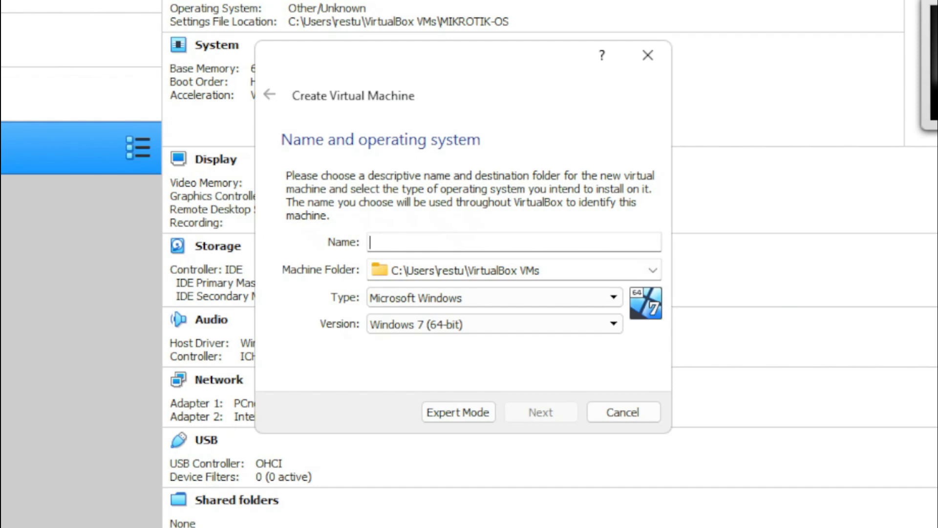
# - Name the new virtual machine "Instalasi-Windows-7-" followed by the owner's first name
pyautogui.write('Instalasi')
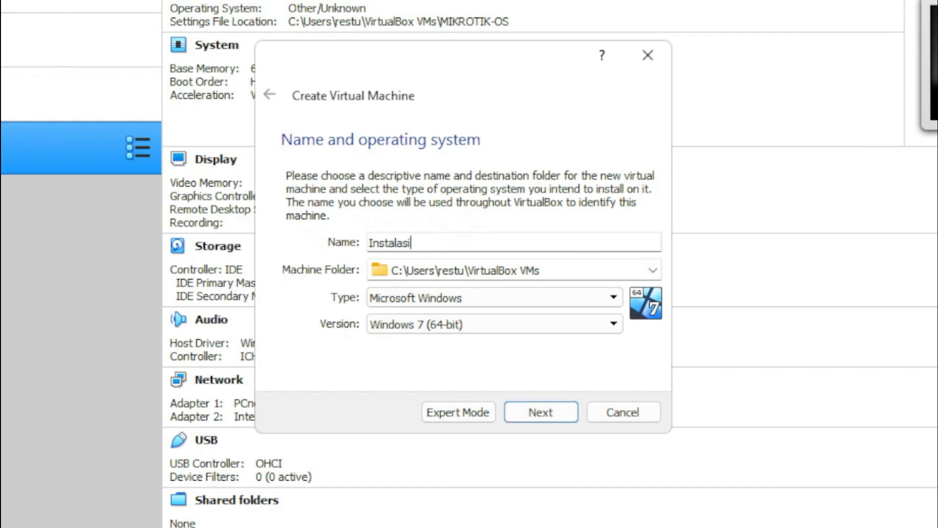
pyautogui.write('-Windows-7-')
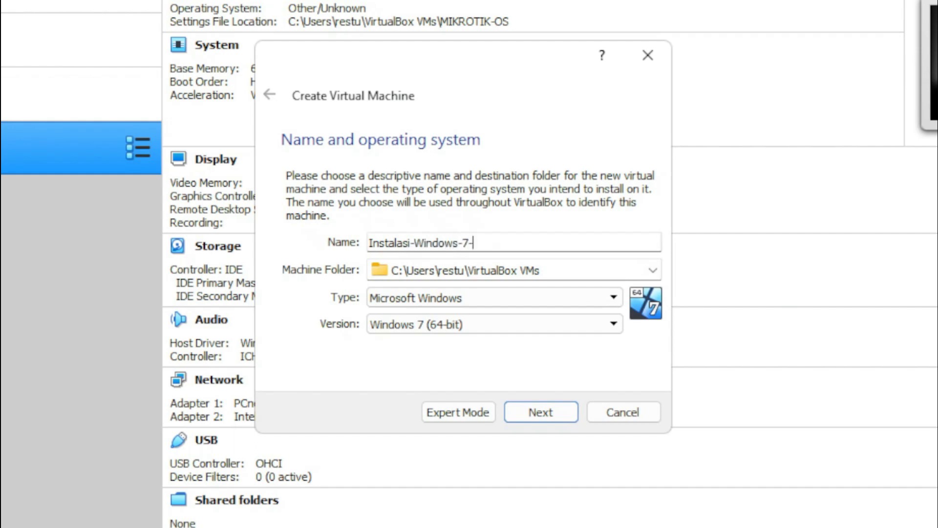
pyautogui.write('Restu')
pyautogui.hotkey('shift', 'Left')
pyautogui.hotkey('shift', 'Left')
pyautogui.hotkey('shift', 'Left')
pyautogui.hotkey('shift', 'Left')
pyautogui.hotkey('shift', 'Left')
pyautogui.hotkey('shift', 'Left')
pyautogui.hotkey('shift', 'Left')
pyautogui.hotkey('shift', 'Left')
pyautogui.hotkey('shift', 'Left')
pyautogui.hotkey('shift', 'Left')
pyautogui.hotkey('shift', 'Left')
pyautogui.hotkey('shift', 'Left')
pyautogui.hotkey('shift', 'Left')
pyautogui.hotkey('shift', 'Left')
pyautogui.hotkey('shift', 'Left')
pyautogui.hotkey('shift', 'Left')
pyautogui.hotkey('shift', 'Left')
pyautogui.hotkey('shift', 'Left')
pyautogui.hotkey('shift', 'Left')
pyautogui.hotkey('shift', 'Left')
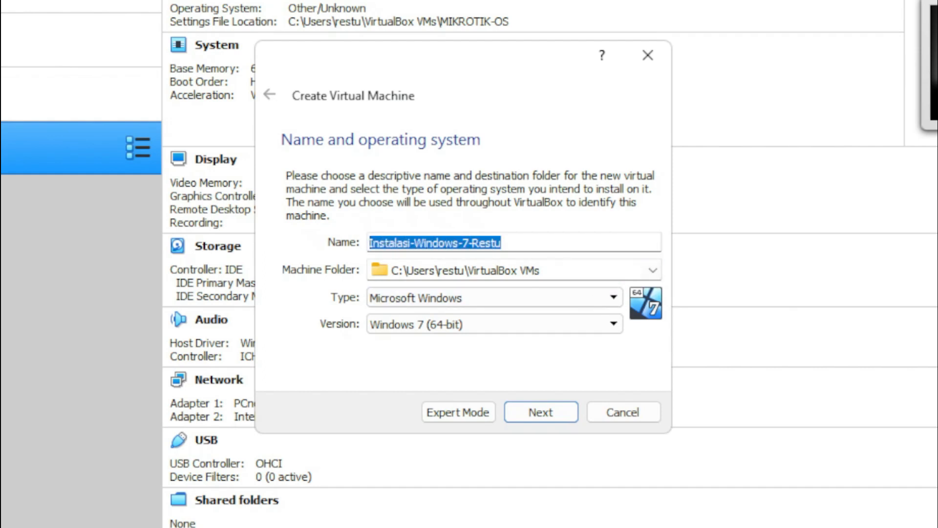
pyautogui.press('End')
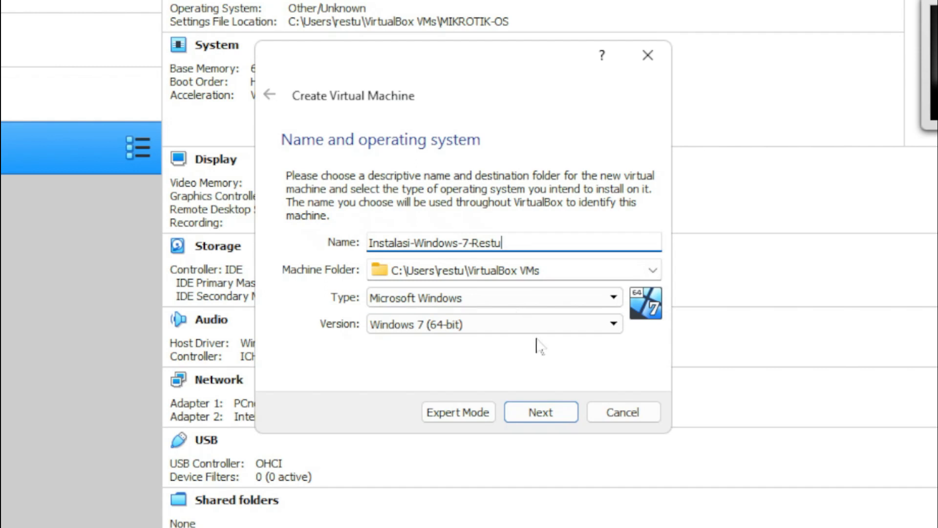
# - Keep Microsoft Windows as the type, set the version to Windows 7 (32-bit), and continue to the memory size
pyautogui.click(474, 300)
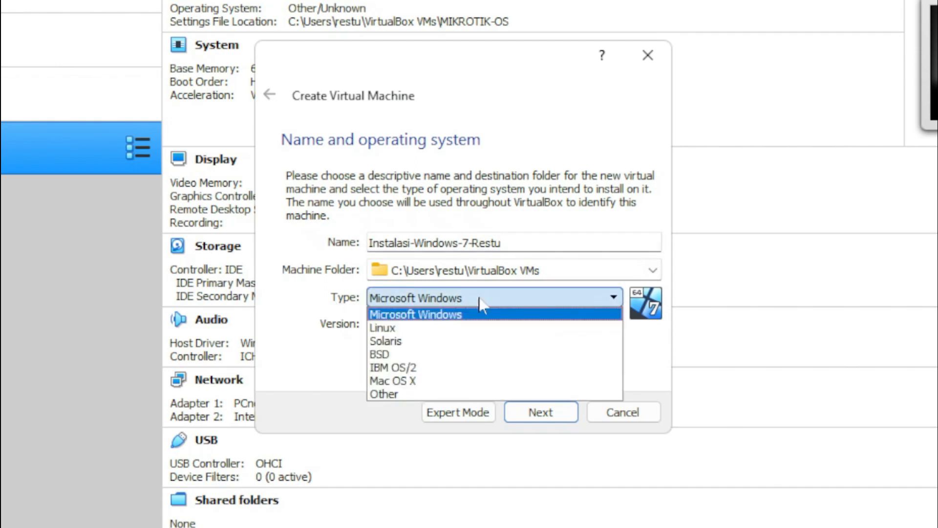
pyautogui.click(469, 303)
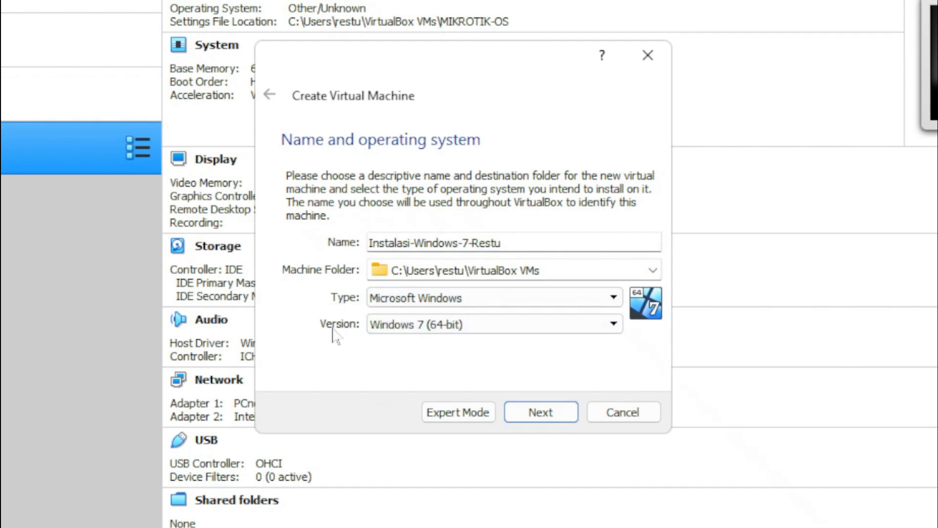
pyautogui.click(473, 326)
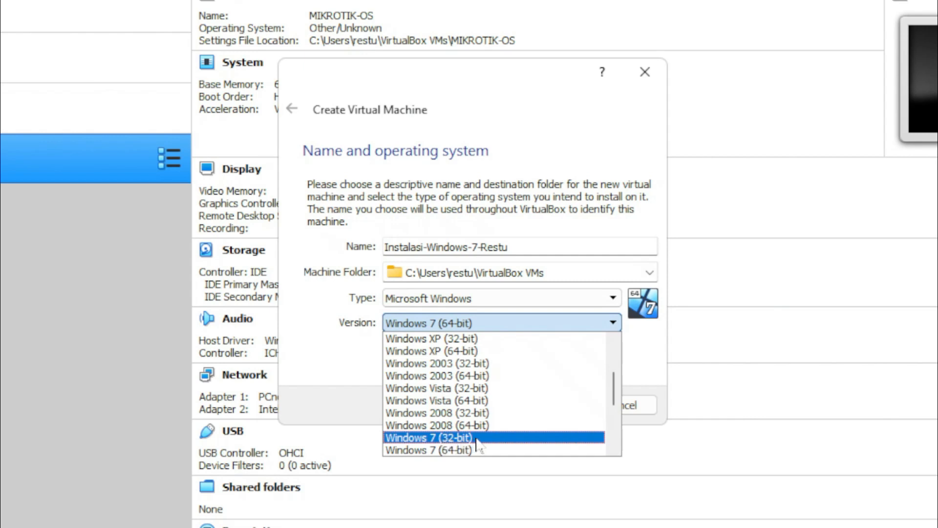
pyautogui.click(494, 438)
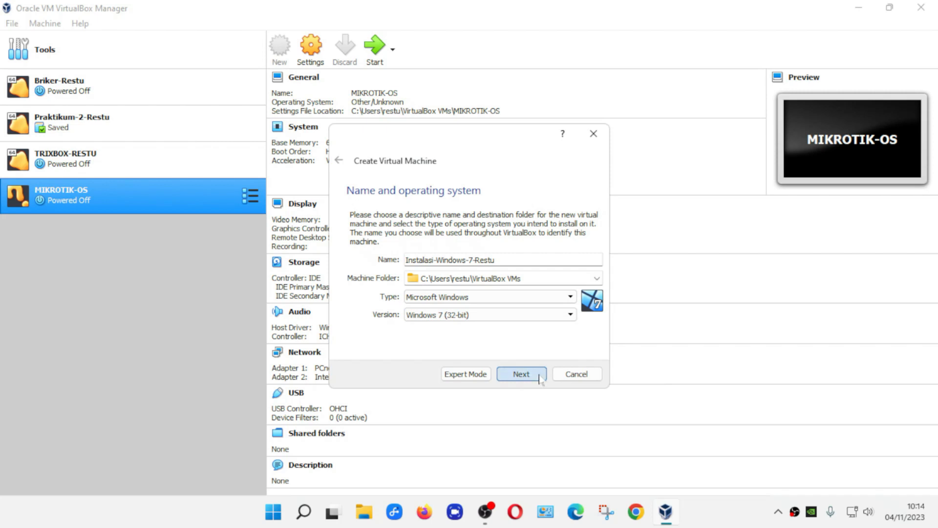
pyautogui.click(521, 374)
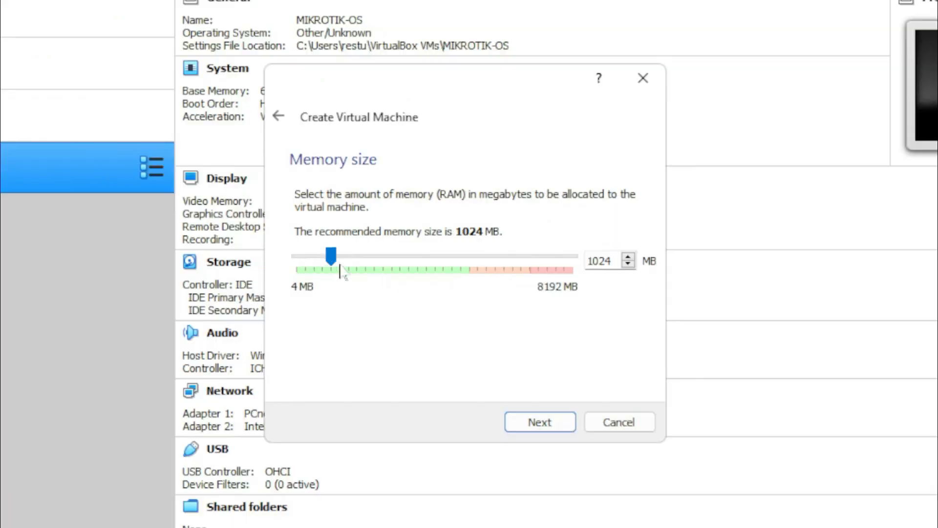
# - Allocate 4958 MB of memory to the virtual machine and continue to the hard disk setup
pyautogui.moveTo(375, 258); pyautogui.dragTo(461, 274)
pyautogui.moveTo(460, 256); pyautogui.dragTo(464, 283)
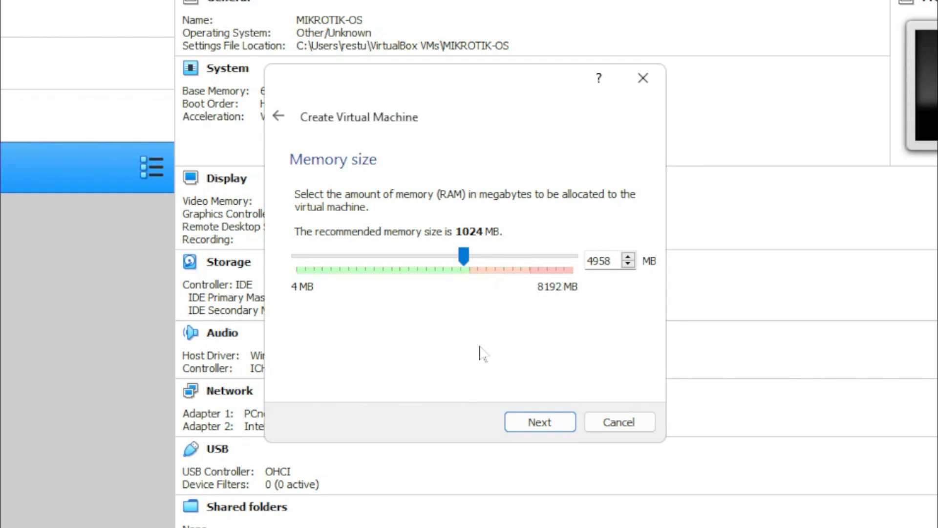
pyautogui.click(557, 429)
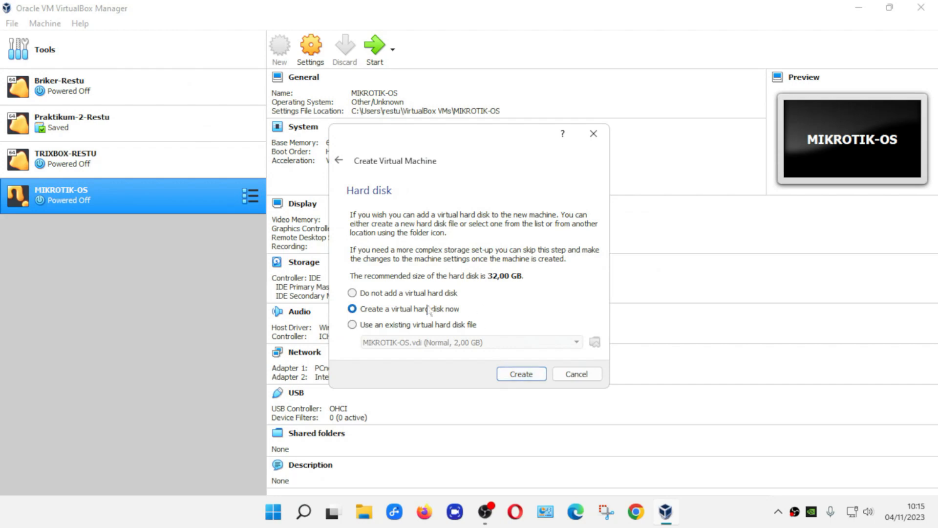
# - Create a dynamically allocated VHD virtual hard disk of 32,00 GB for the new machine
pyautogui.click(538, 377)
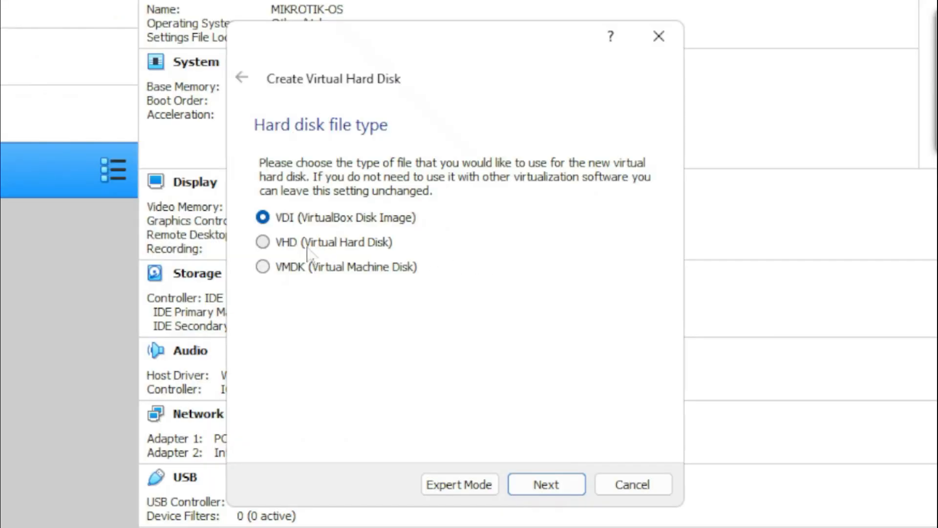
pyautogui.click(281, 247)
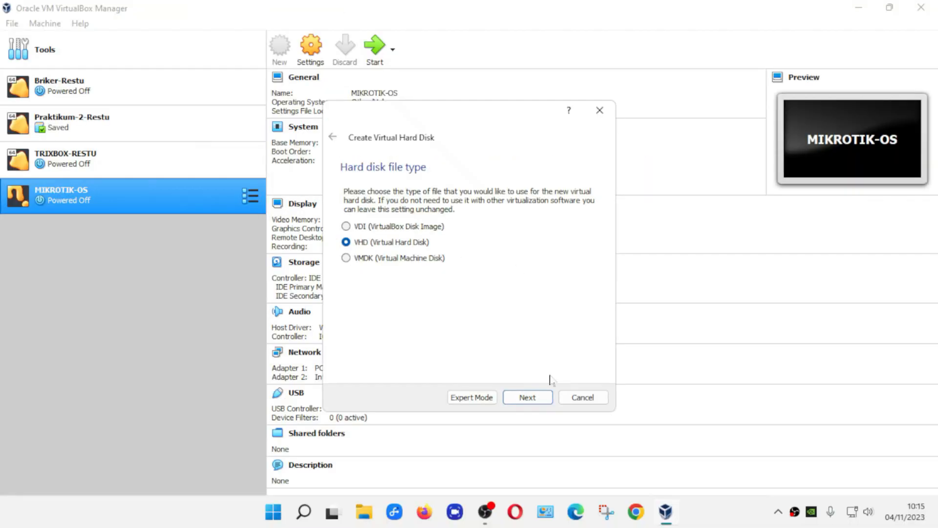
pyautogui.click(544, 396)
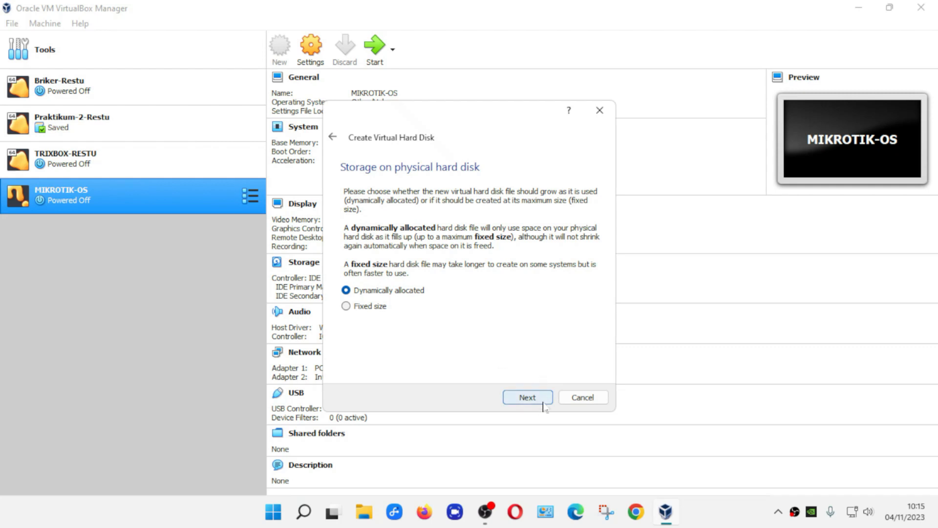
pyautogui.click(528, 397)
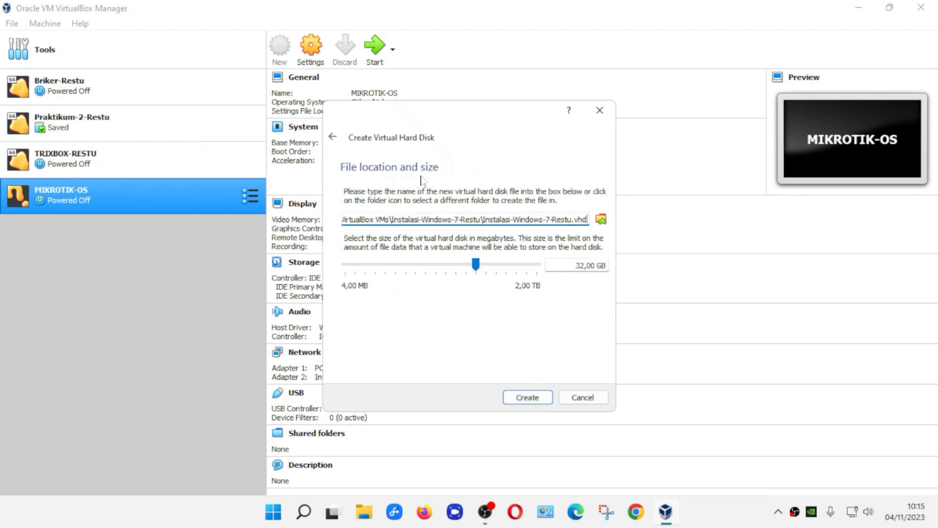
pyautogui.click(477, 267)
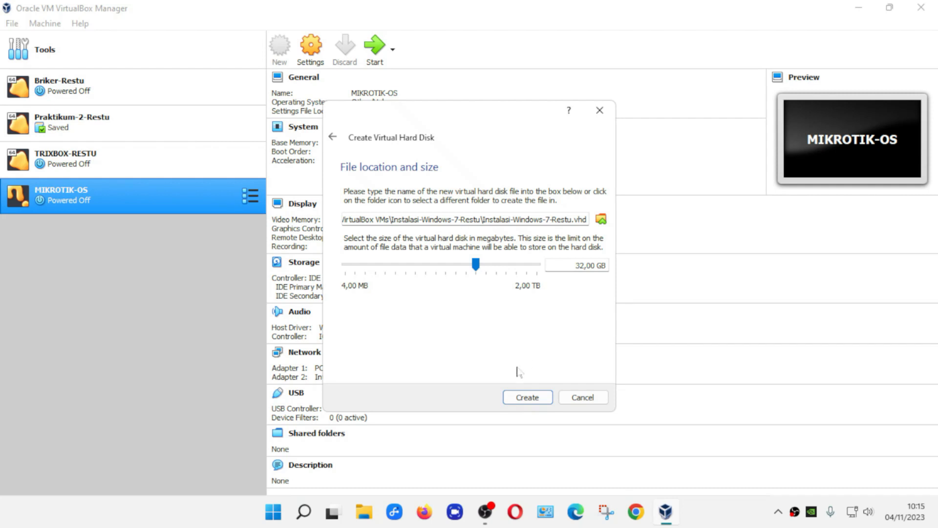
pyautogui.click(516, 396)
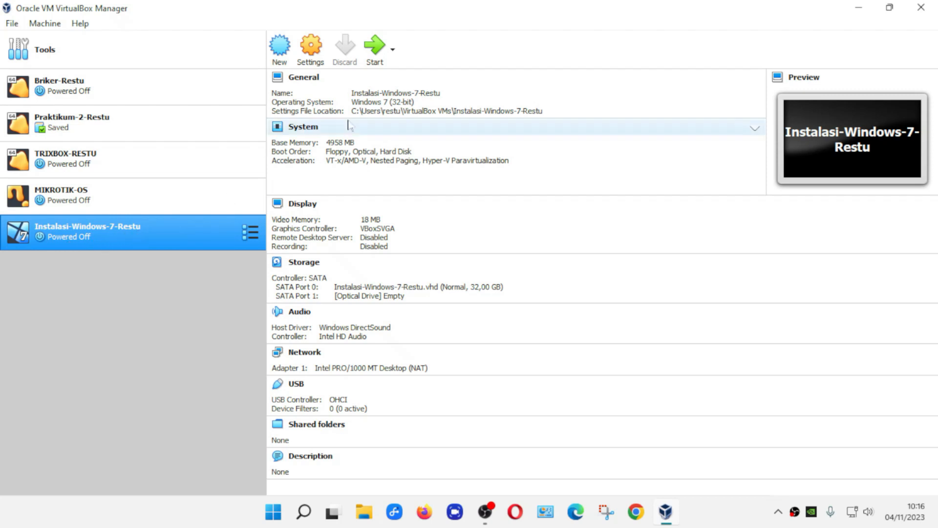
# - Start the new virtual machine and choose Win_7 32Bit & 64Bit from the WINDOWS 7 + Boot Via USB folder as its start-up disk
pyautogui.click(380, 60)
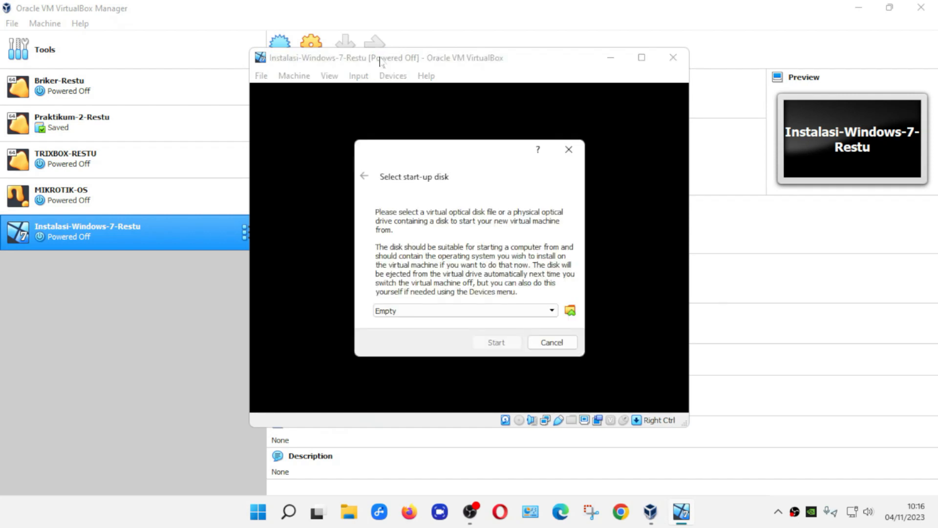
pyautogui.click(570, 311)
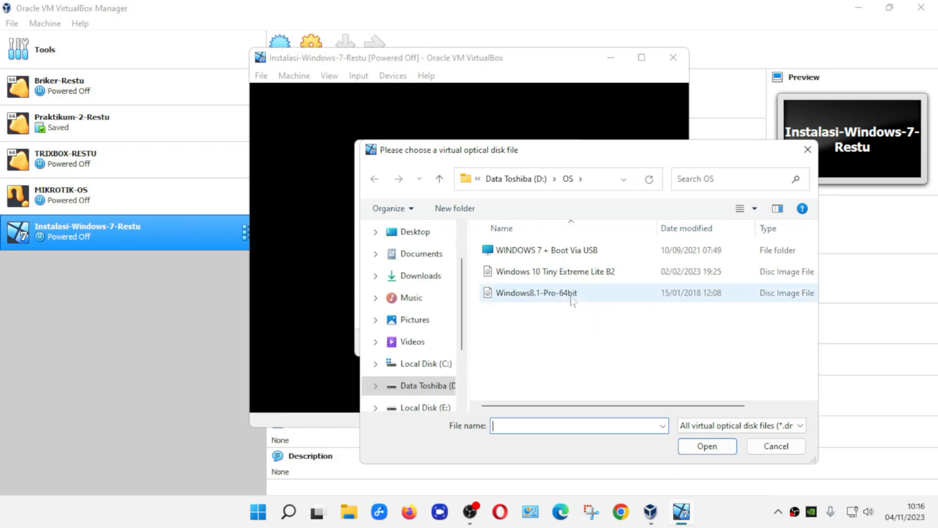
pyautogui.doubleClick(550, 251)
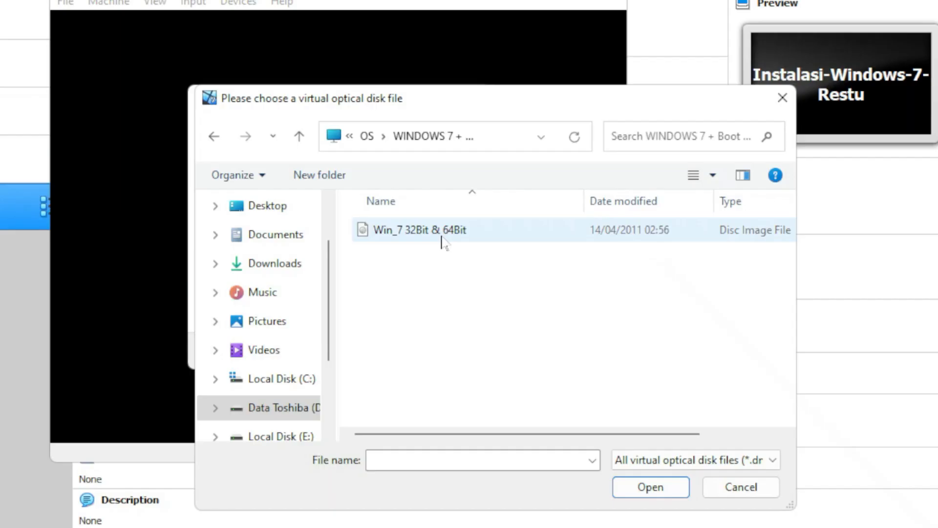
pyautogui.click(442, 240)
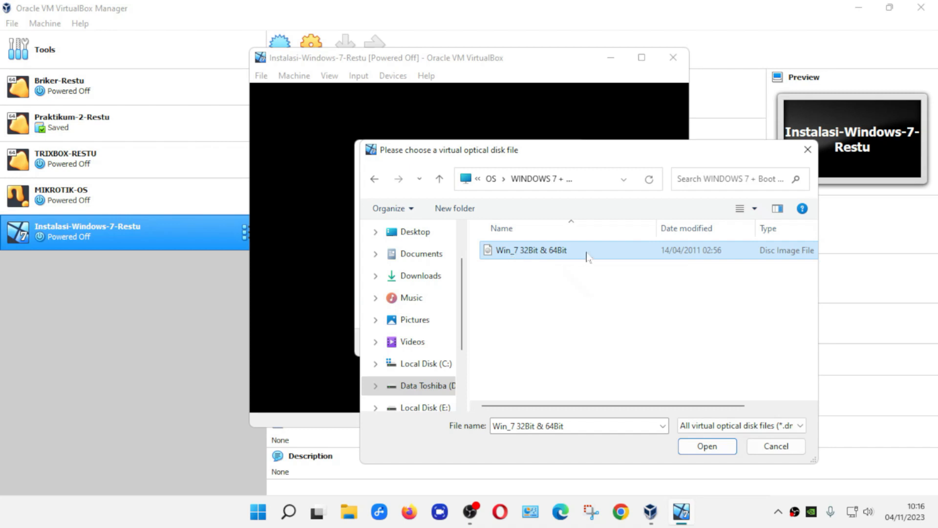
pyautogui.click(587, 253)
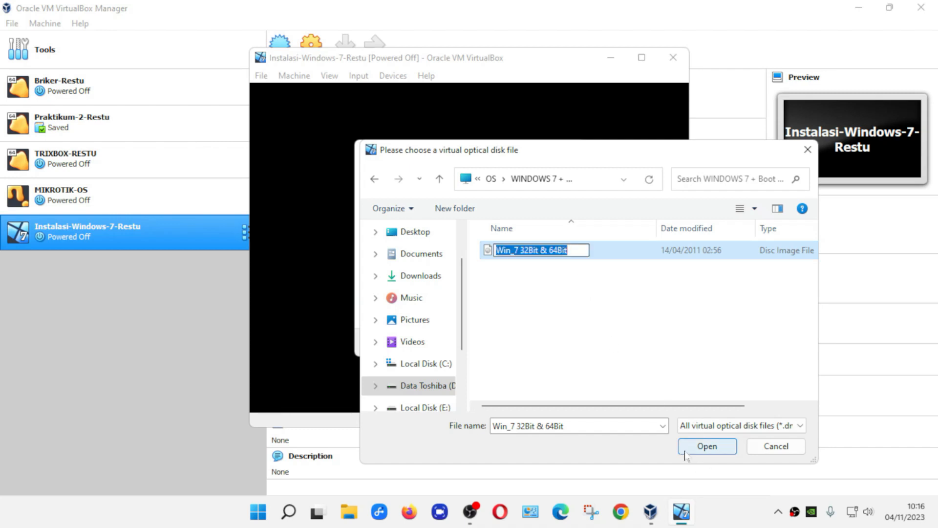
pyautogui.click(685, 453)
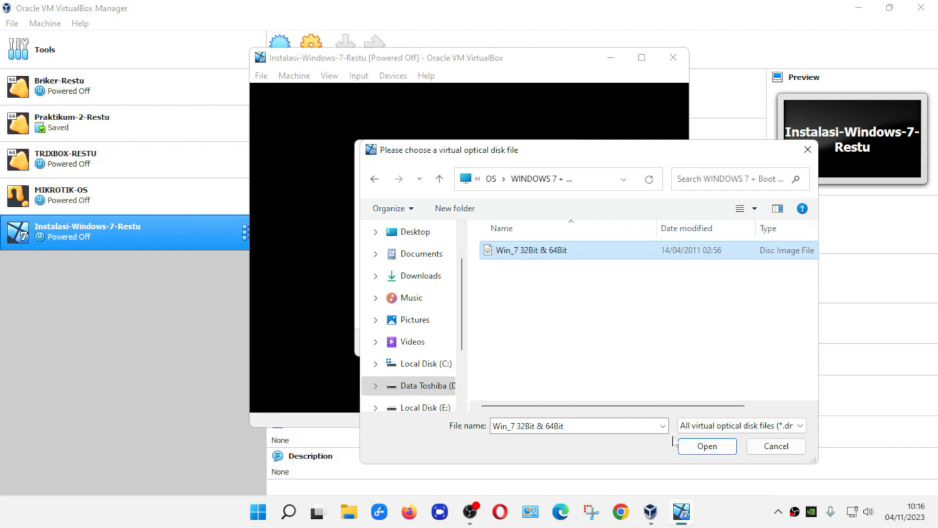
pyautogui.click(732, 449)
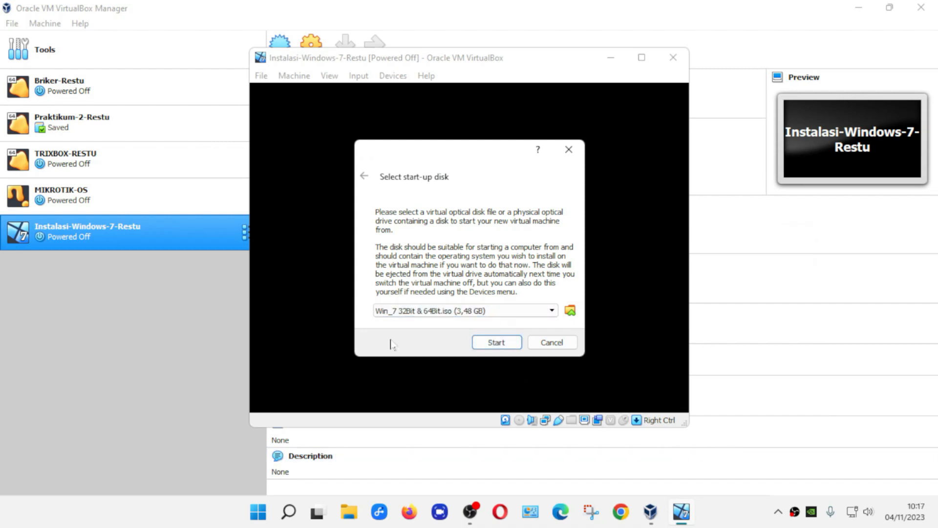
# - Boot the virtual machine from the selected start-up disk and maximize its window
pyautogui.click(514, 344)
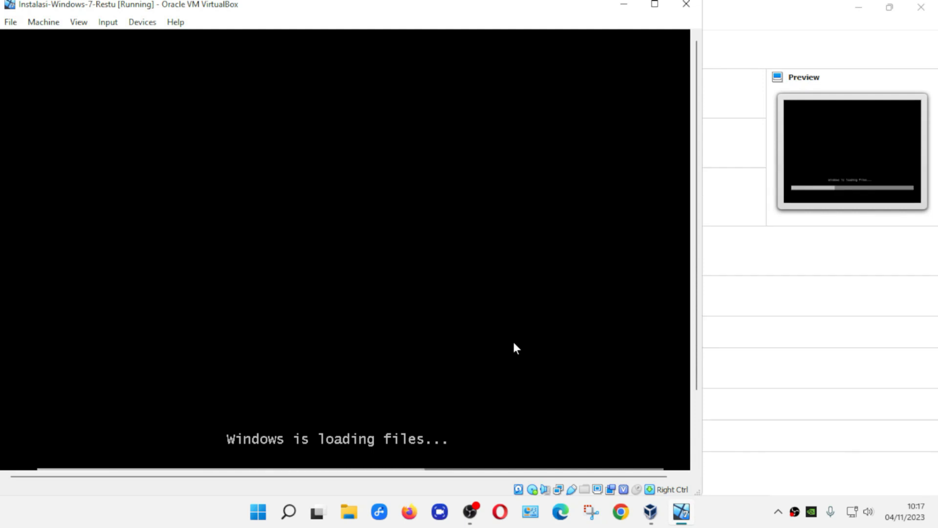
pyautogui.click(656, 7)
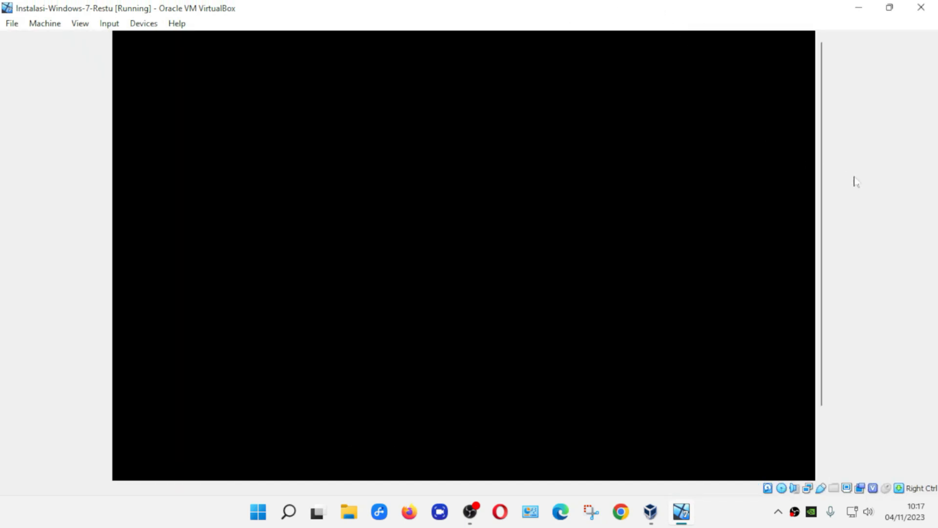
pyautogui.moveTo(825, 185); pyautogui.dragTo(830, 292)
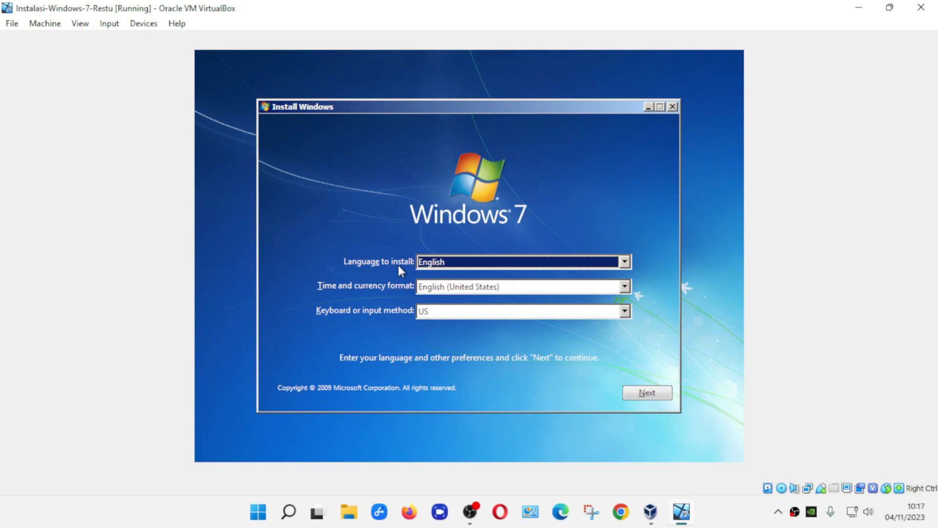
# - Keep English as the installation language and set the time and currency format to Indonesian (Indonesia)
pyautogui.click(447, 259)
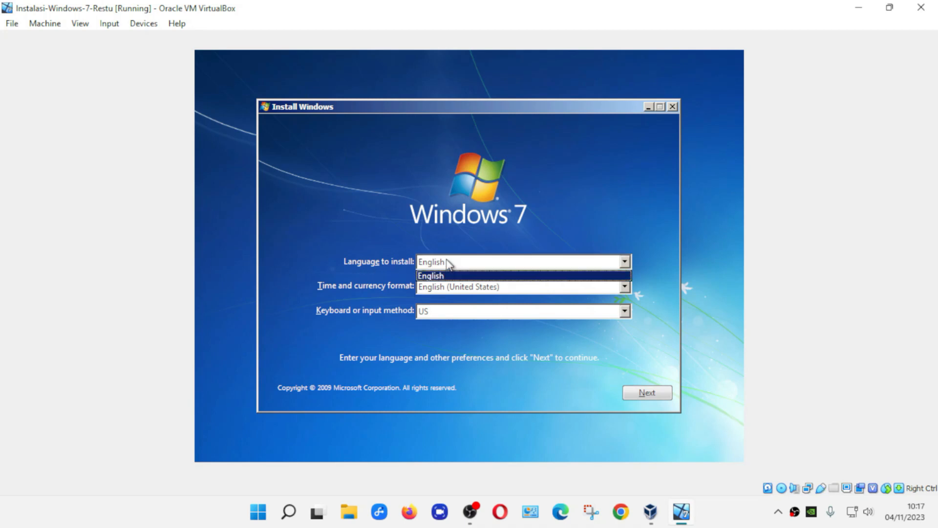
pyautogui.click(446, 259)
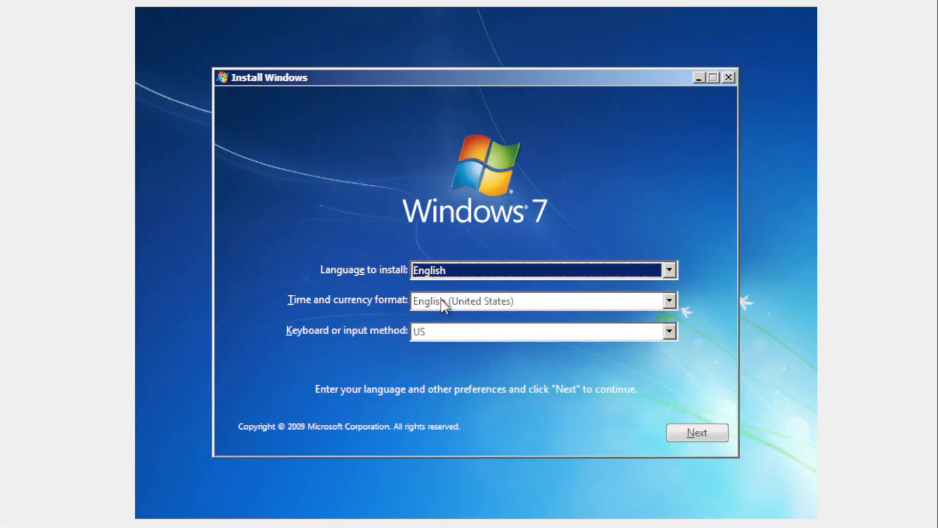
pyautogui.click(449, 300)
pyautogui.click(670, 371)
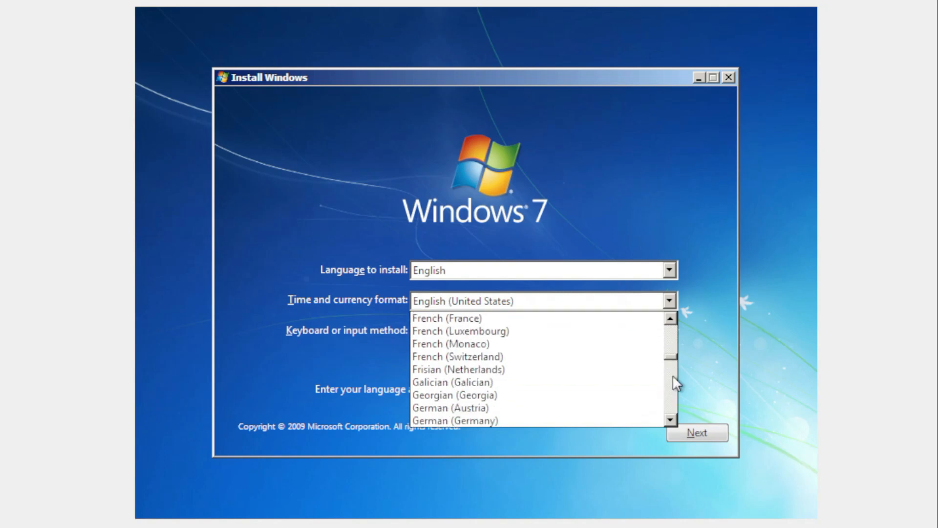
pyautogui.click(673, 405)
pyautogui.click(673, 404)
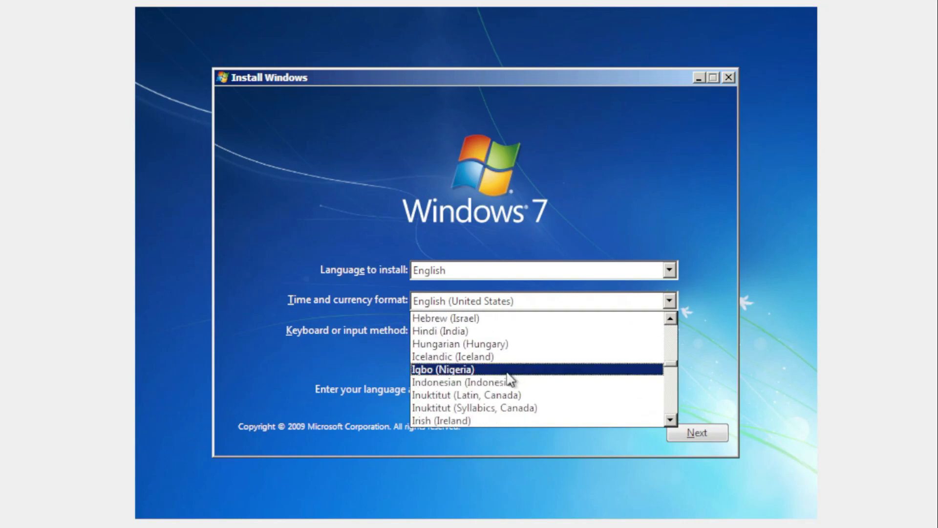
pyautogui.click(562, 383)
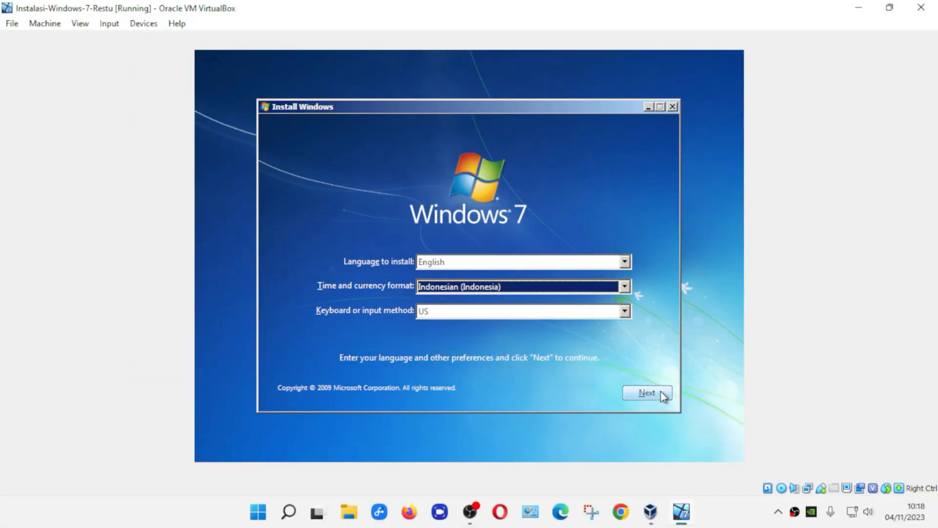
# - Start the Windows installation with the chosen language settings and select Windows 7 Ultimate x86 as the operating system
pyautogui.click(661, 391)
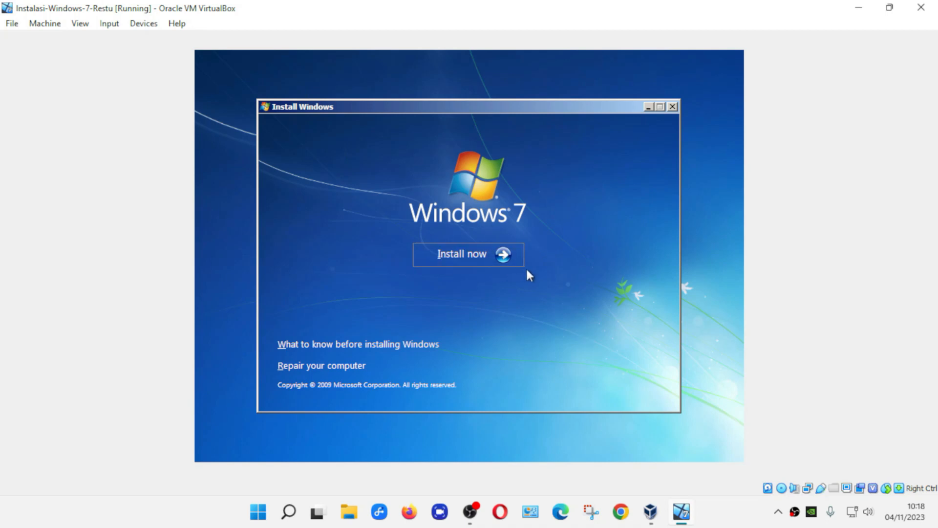
pyautogui.click(466, 264)
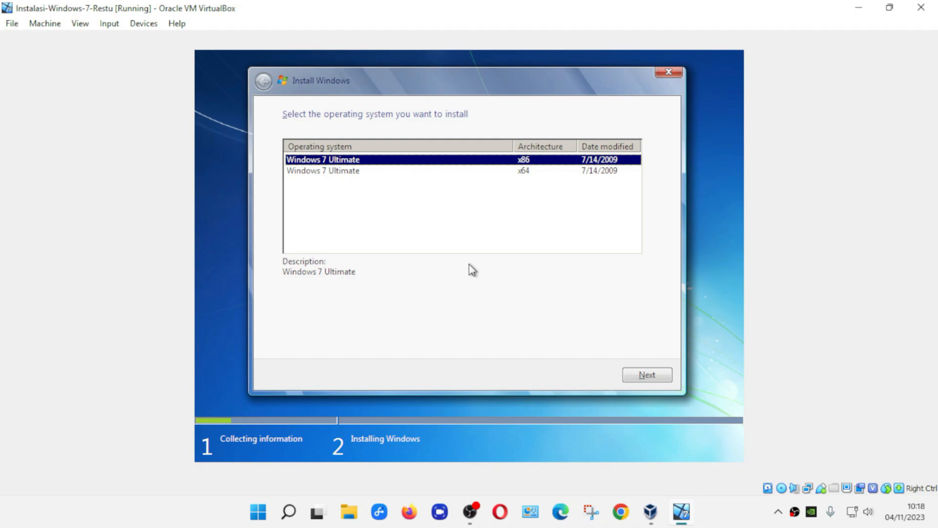
pyautogui.click(529, 172)
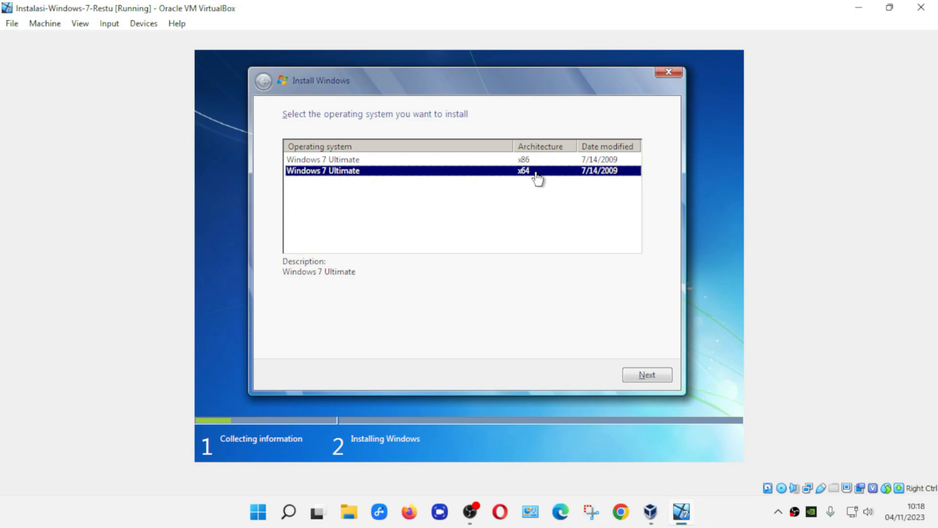
pyautogui.click(540, 162)
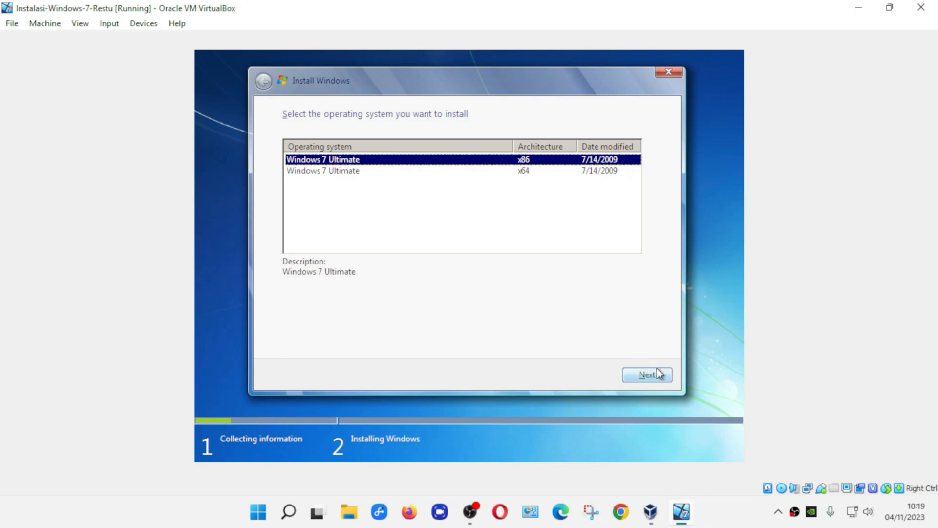
pyautogui.click(664, 380)
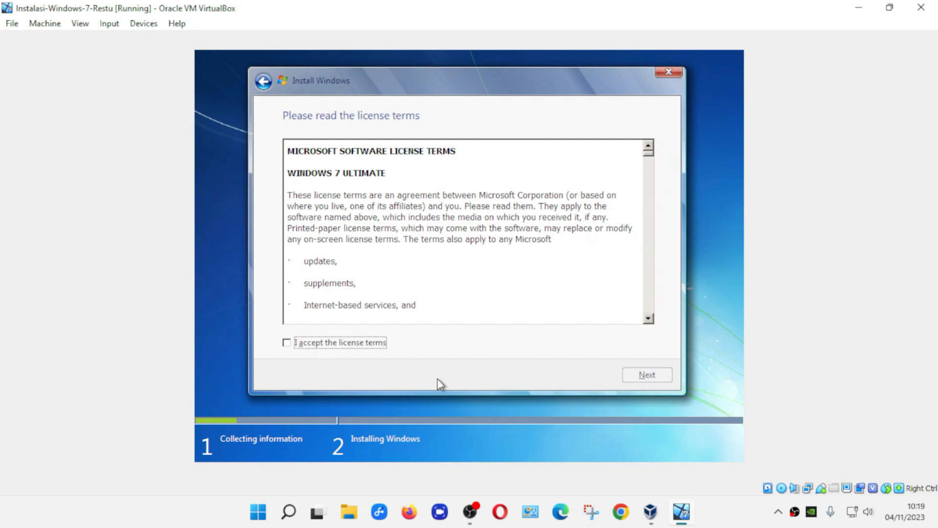
# - Accept the license terms and choose the Custom (advanced) installation type
pyautogui.click(286, 343)
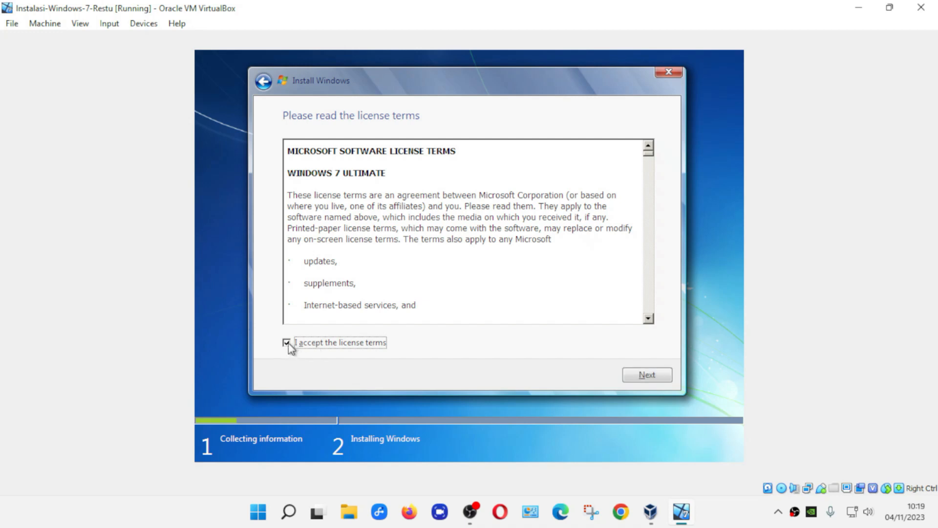
pyautogui.click(667, 381)
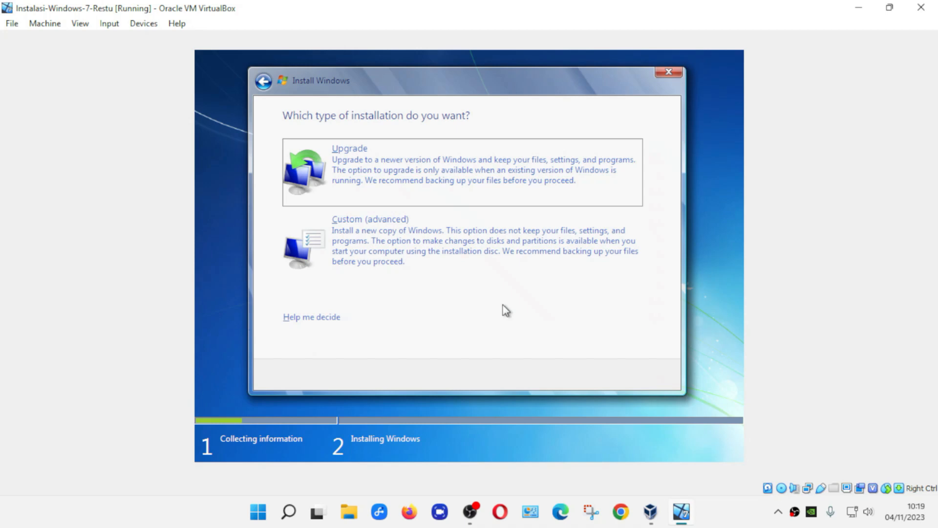
pyautogui.click(409, 257)
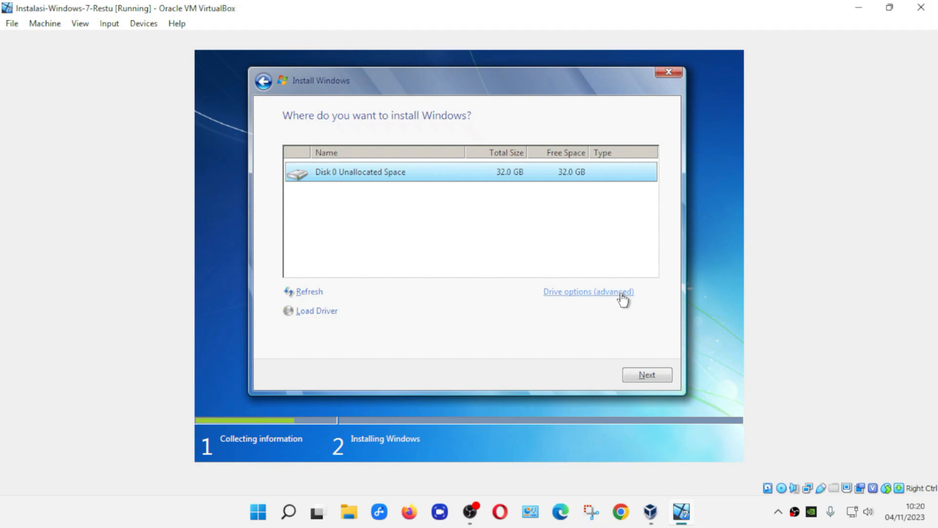
# - Create a 32768 MB partition from the unallocated space on Disk 0, allowing additional system partitions
pyautogui.click(588, 292)
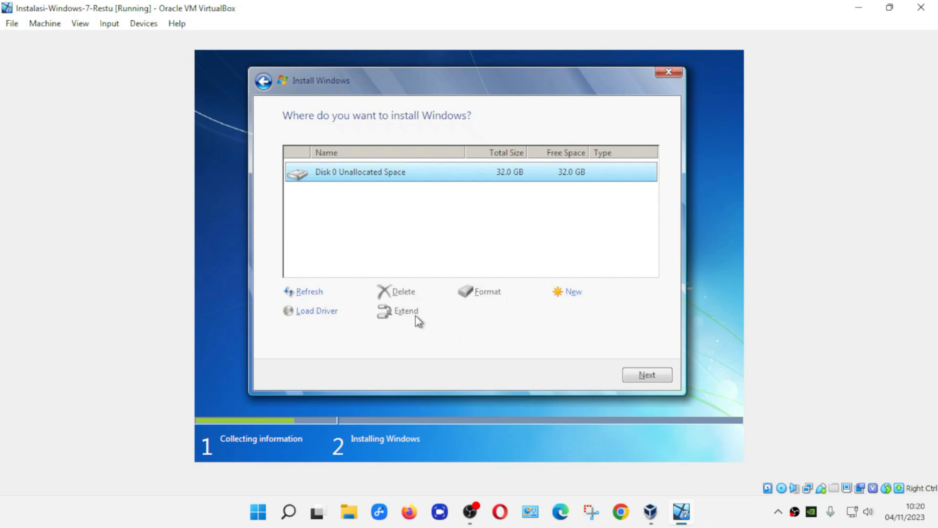
pyautogui.click(570, 295)
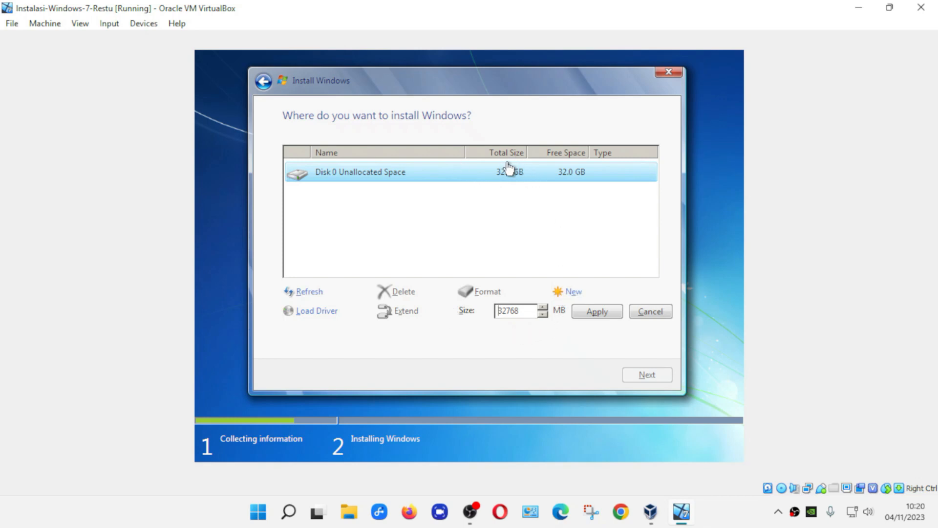
pyautogui.click(613, 318)
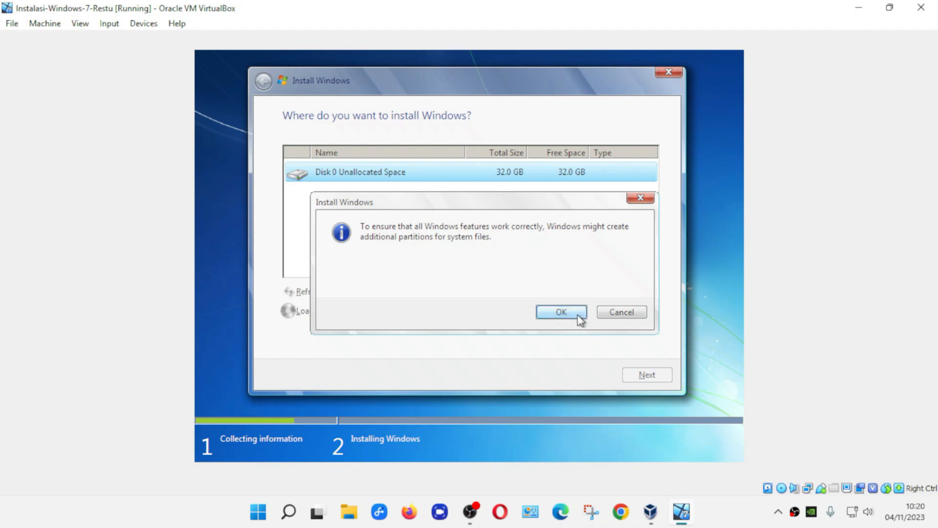
pyautogui.click(562, 313)
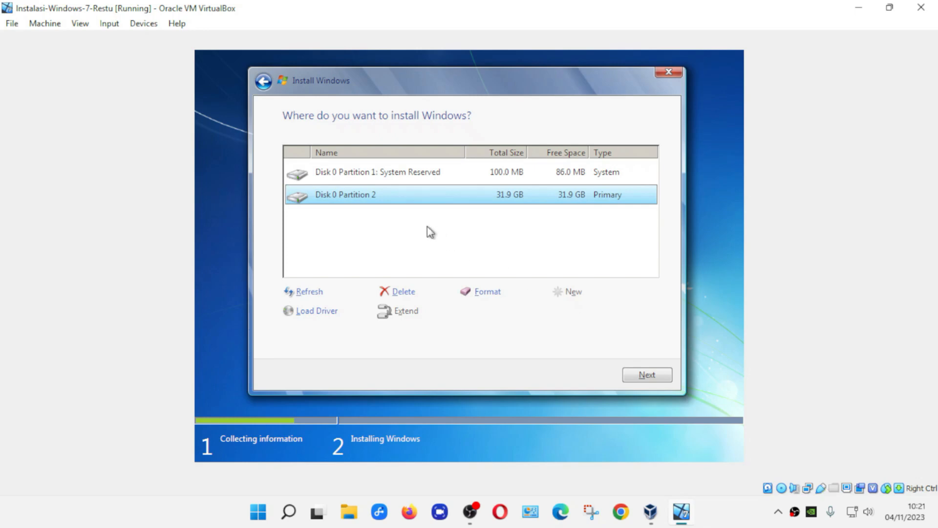
# - Delete Disk 0 Partition 2 and the System Reserved partition
pyautogui.click(357, 176)
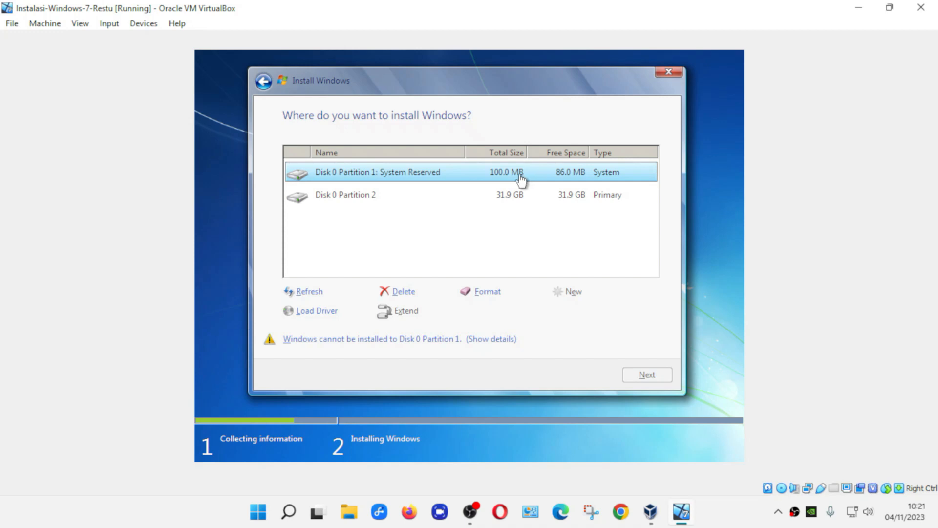
pyautogui.click(365, 198)
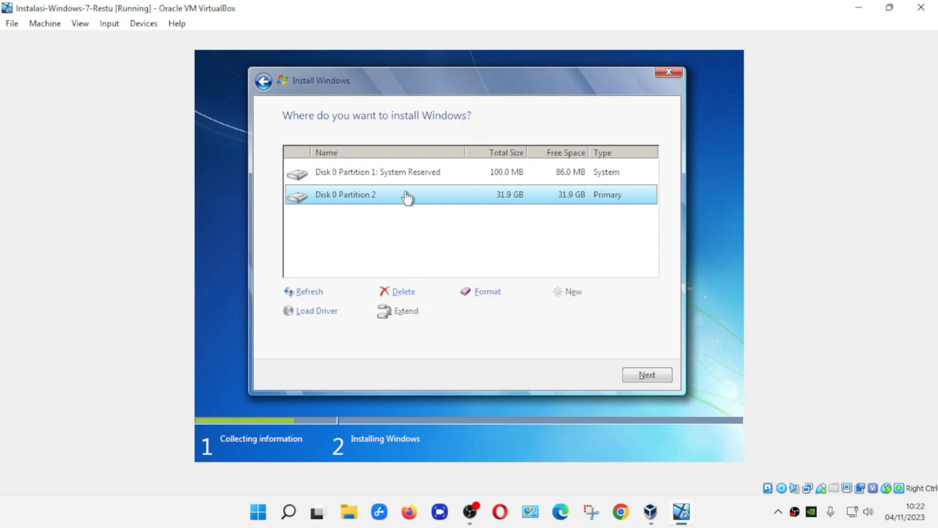
pyautogui.click(405, 296)
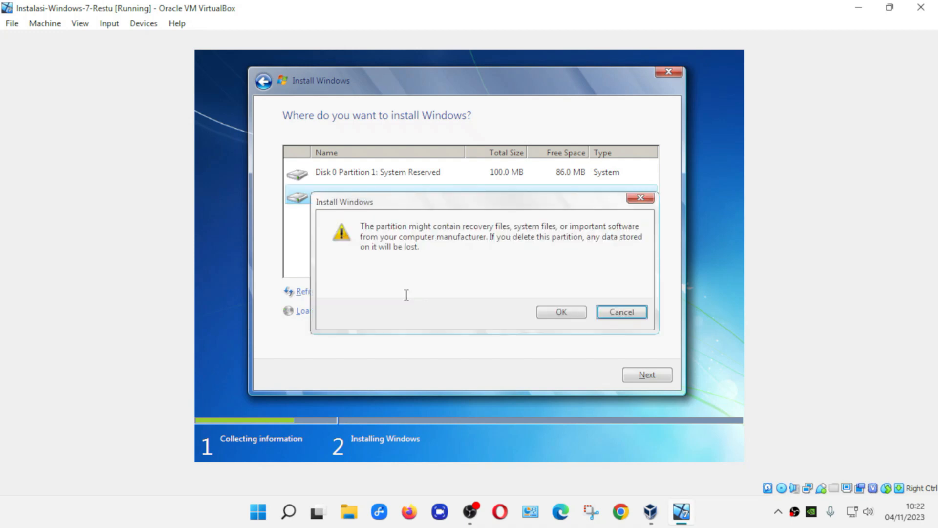
pyautogui.click(555, 313)
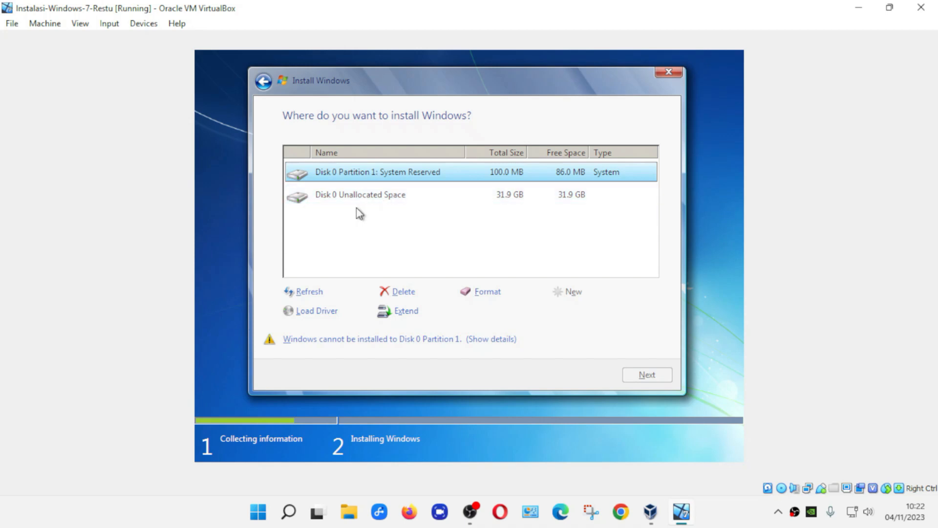
pyautogui.click(397, 203)
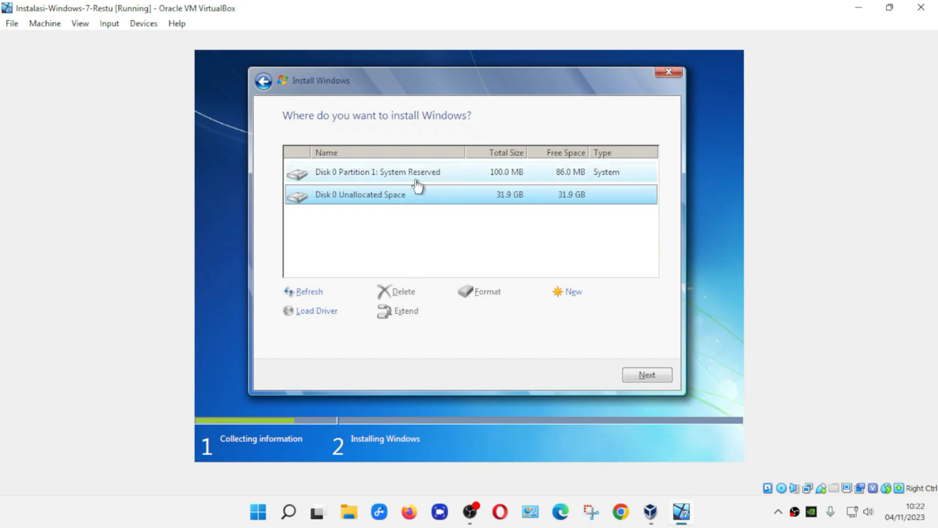
pyautogui.click(417, 185)
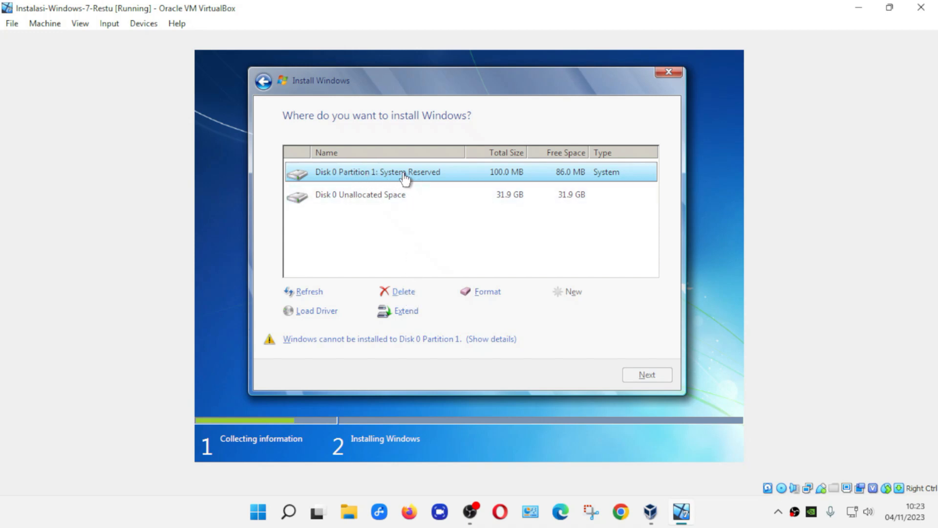
pyautogui.click(406, 295)
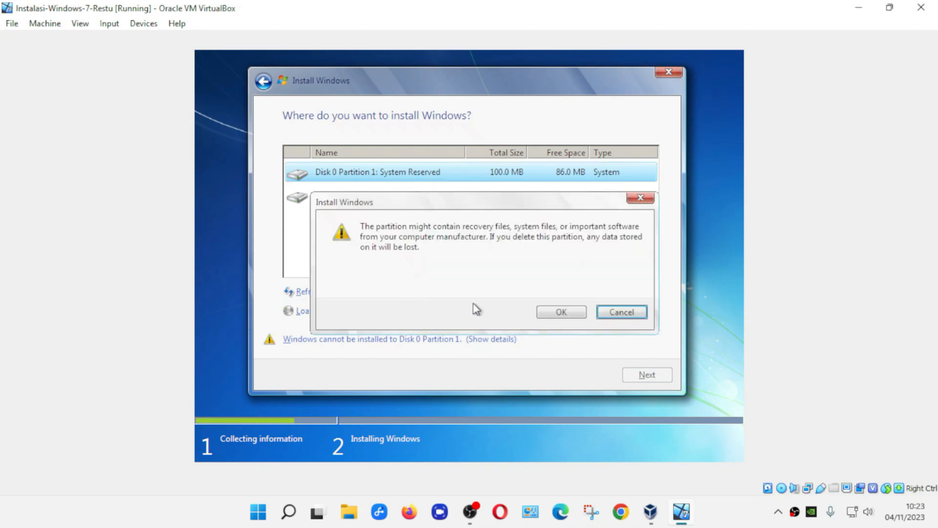
pyautogui.click(562, 316)
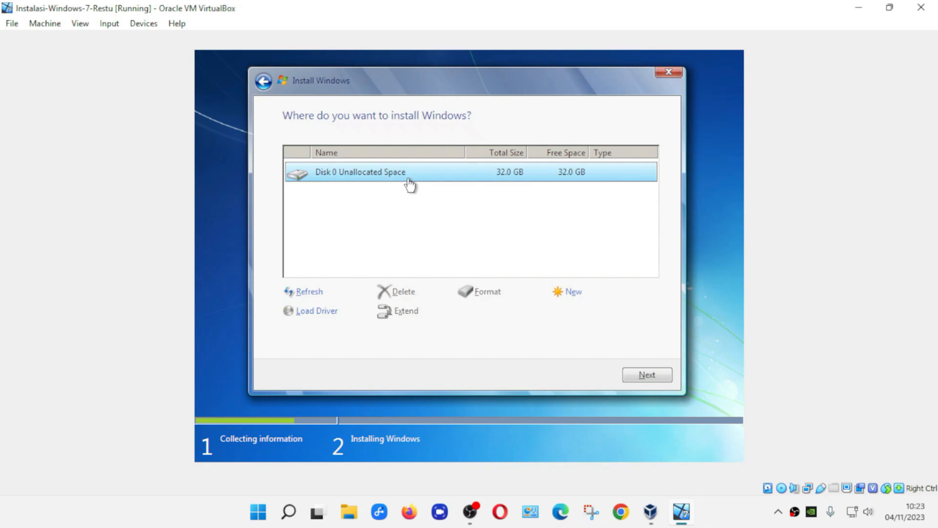
# - Create a 32766 MB partition from the unallocated space and format Disk 0 Partition 2
pyautogui.click(572, 301)
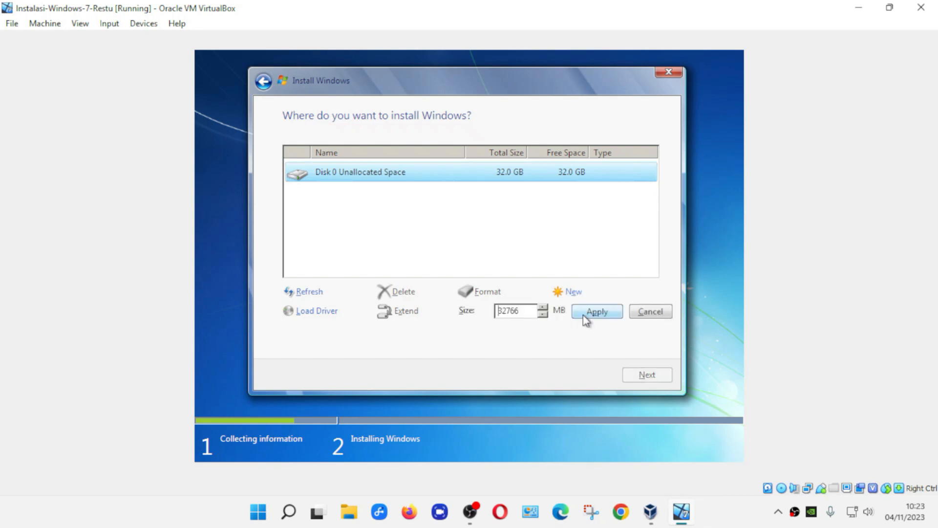
pyautogui.click(586, 318)
pyautogui.click(565, 317)
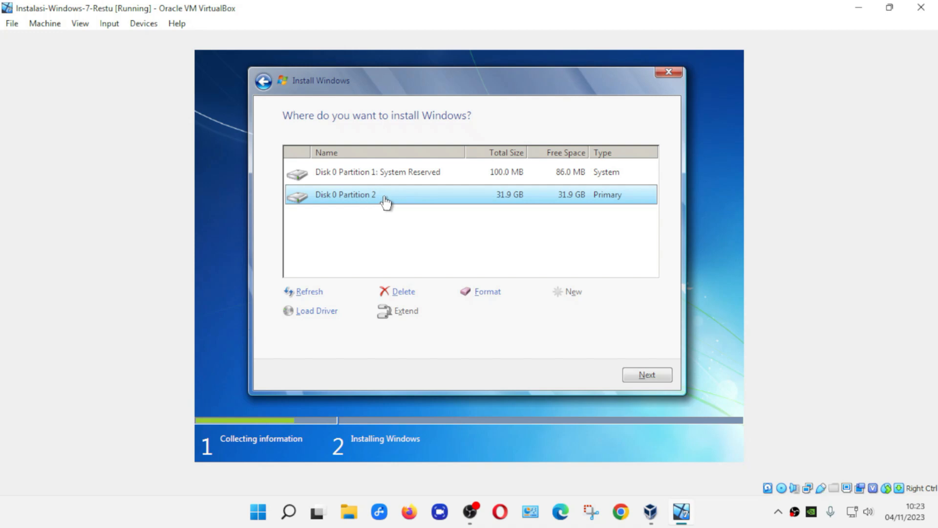
pyautogui.click(491, 295)
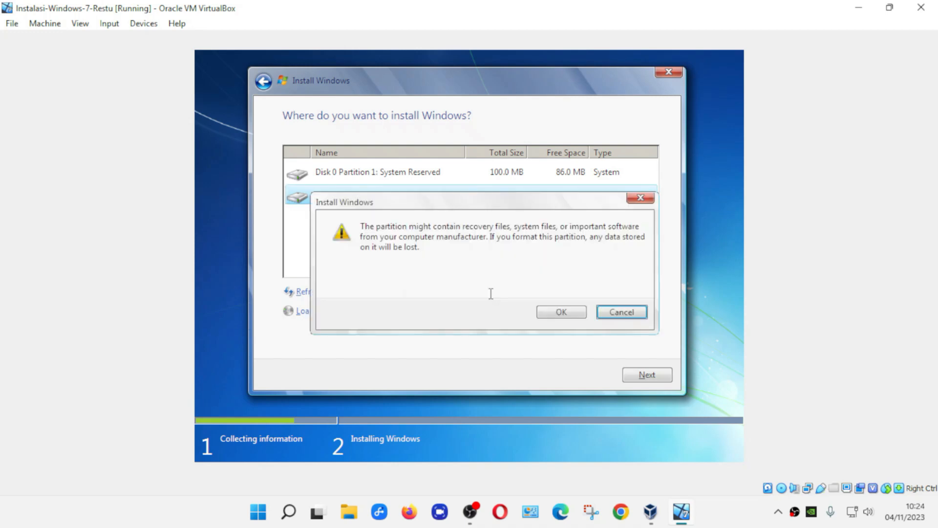
pyautogui.click(550, 313)
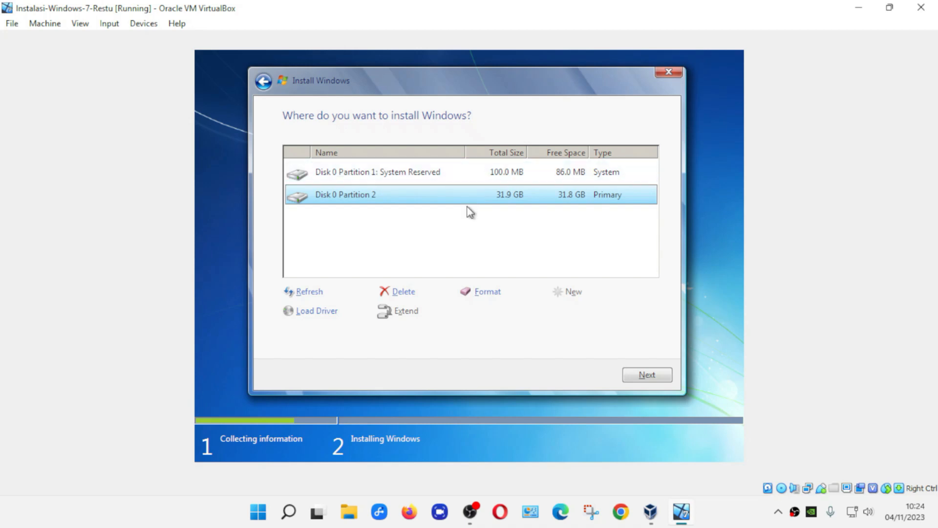
# - Delete the formatted primary partition, Disk 0 Partition 2
pyautogui.click(472, 238)
pyautogui.click(440, 179)
pyautogui.click(441, 199)
pyautogui.click(404, 299)
pyautogui.click(560, 310)
# - Extend the System Reserved partition to 32766 MB and delete the extended partition
pyautogui.click(404, 172)
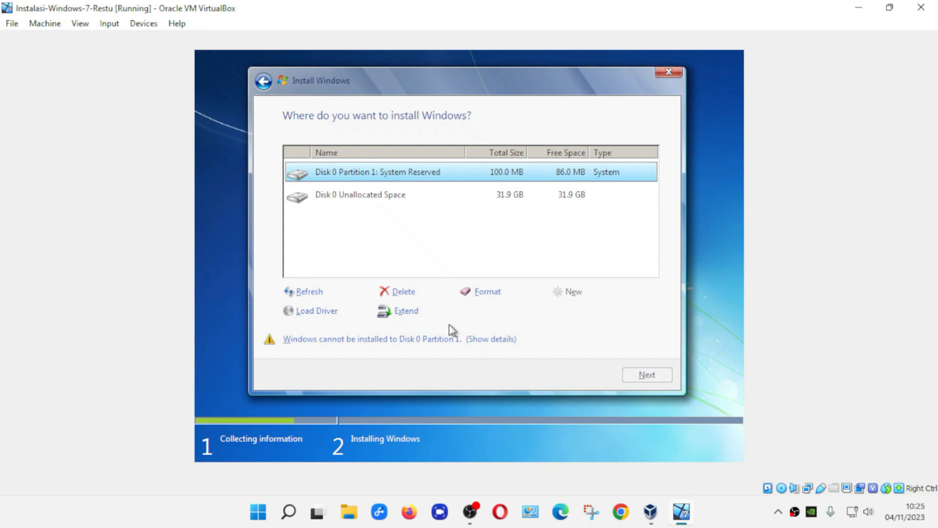
pyautogui.hotkey('alt', 'x')
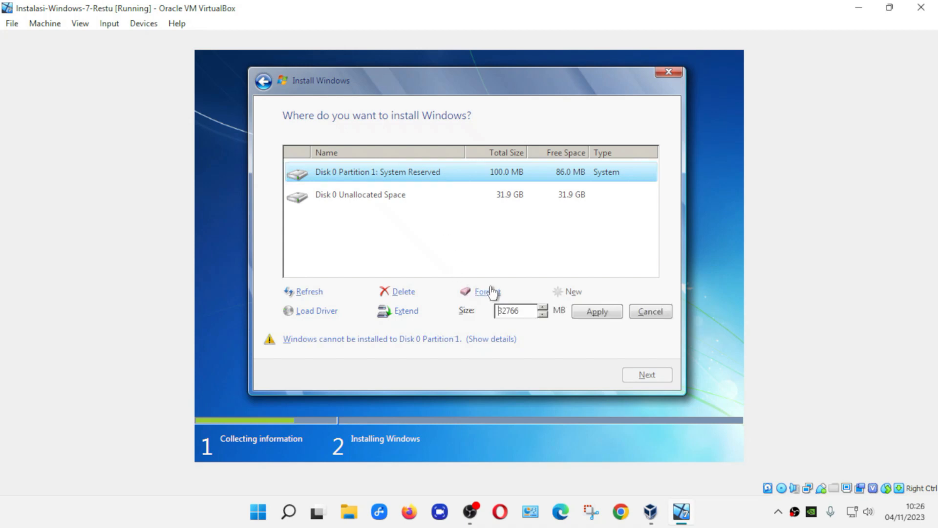
pyautogui.click(583, 313)
pyautogui.click(562, 312)
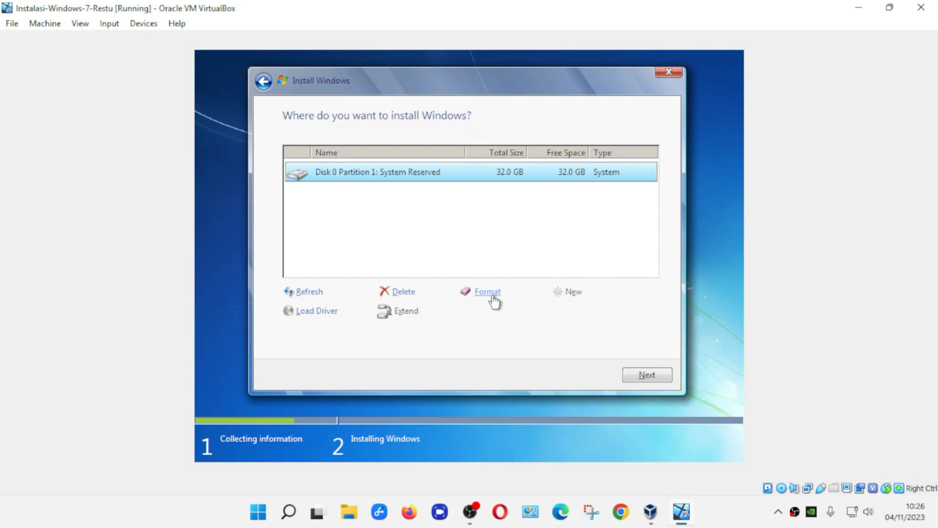
pyautogui.click(410, 292)
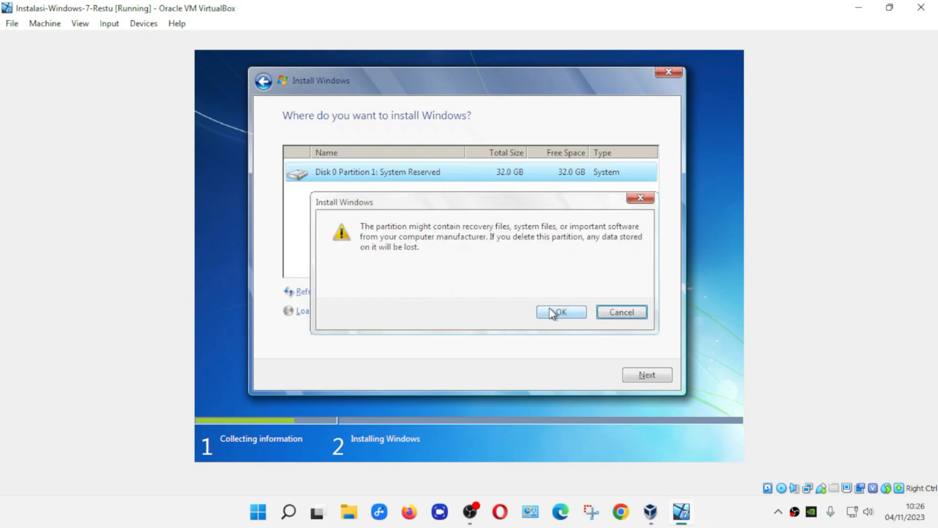
pyautogui.click(572, 319)
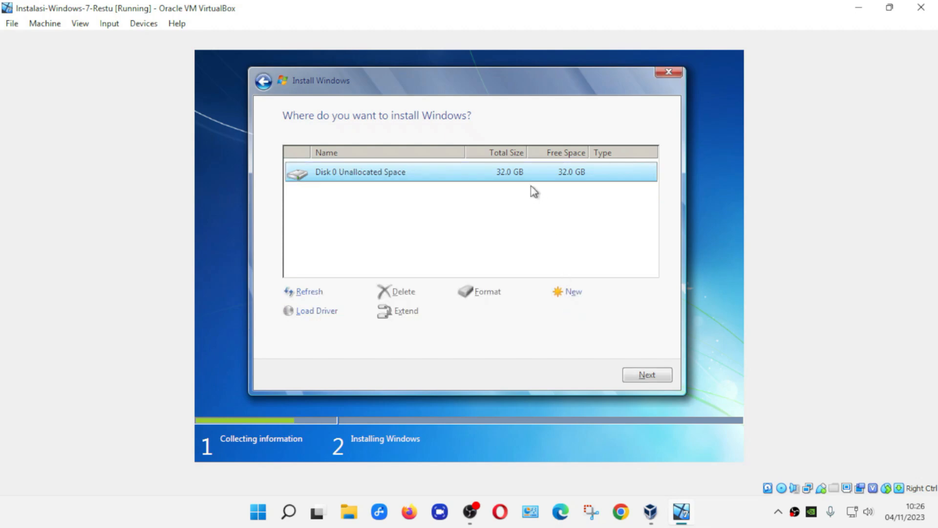
# - Create a 32766 MB partition from the unallocated space and start installing Windows on Disk 0 Partition 2
pyautogui.click(572, 292)
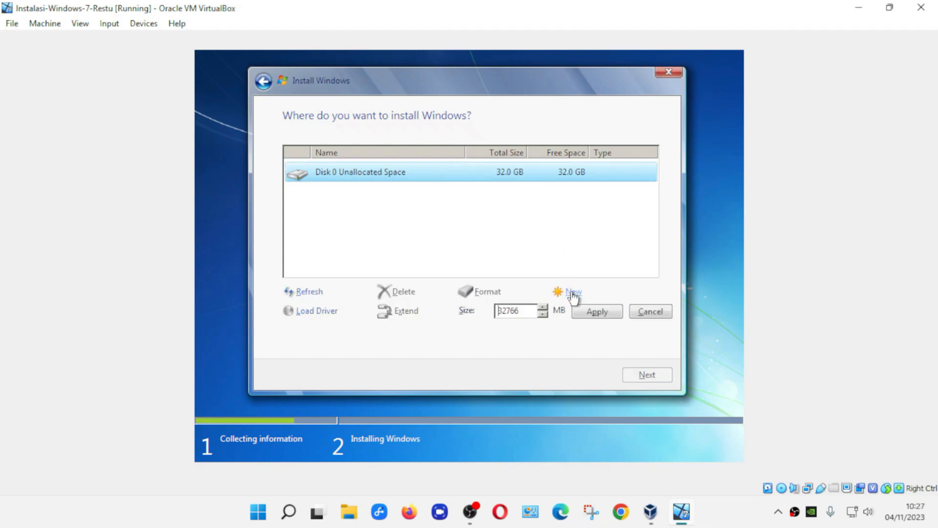
pyautogui.click(596, 313)
pyautogui.click(562, 313)
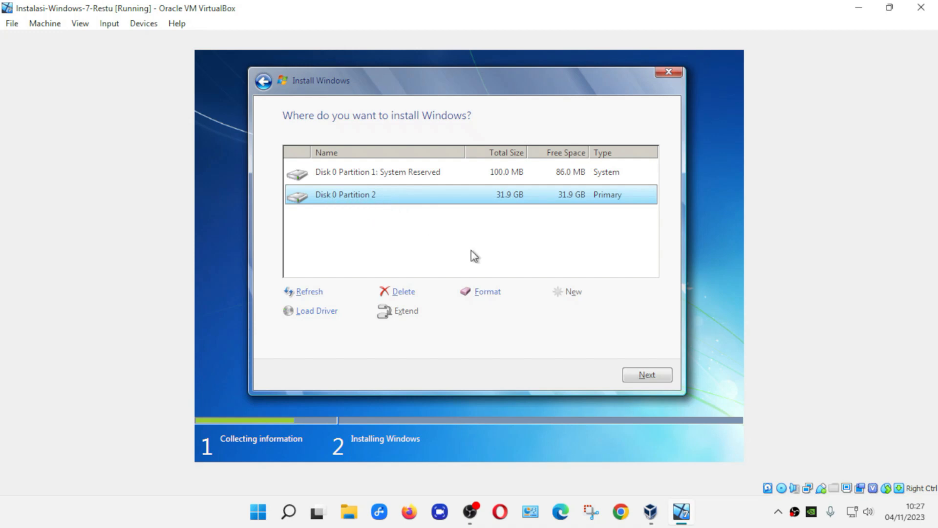
pyautogui.click(636, 377)
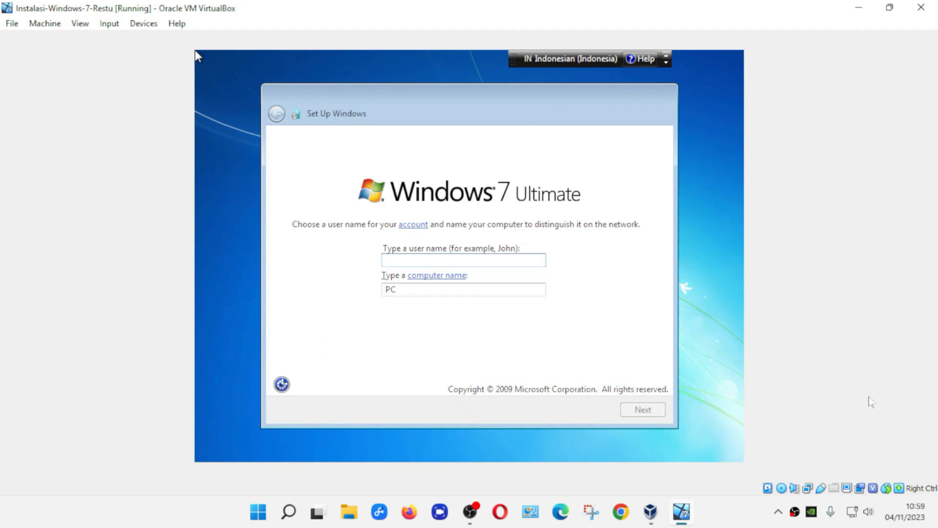
# - Enter the account's user name, keep the suggested computer name, and leave the account password blank
pyautogui.write('Restu')
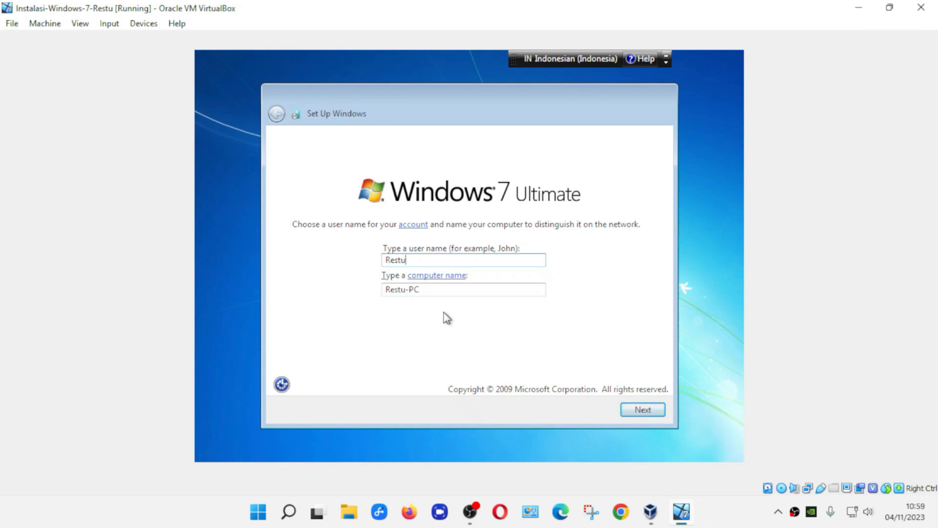
pyautogui.click(657, 411)
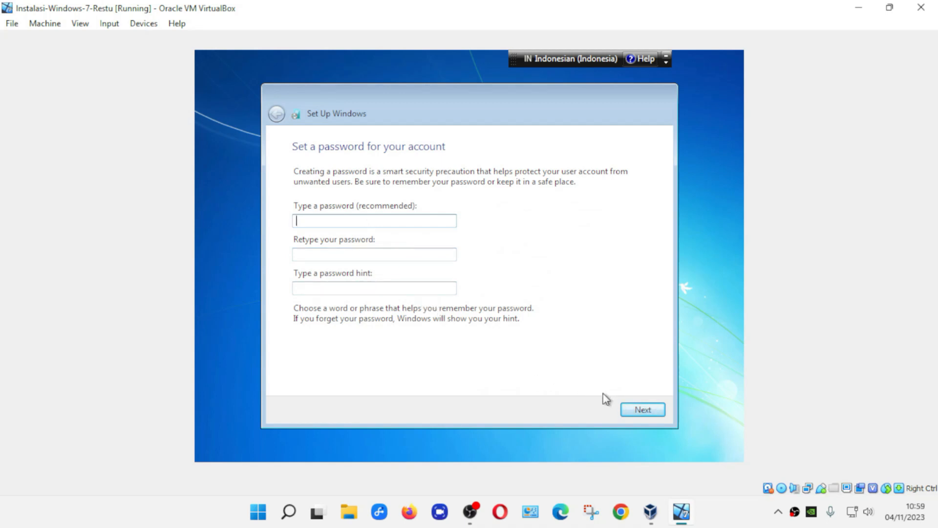
pyautogui.click(656, 412)
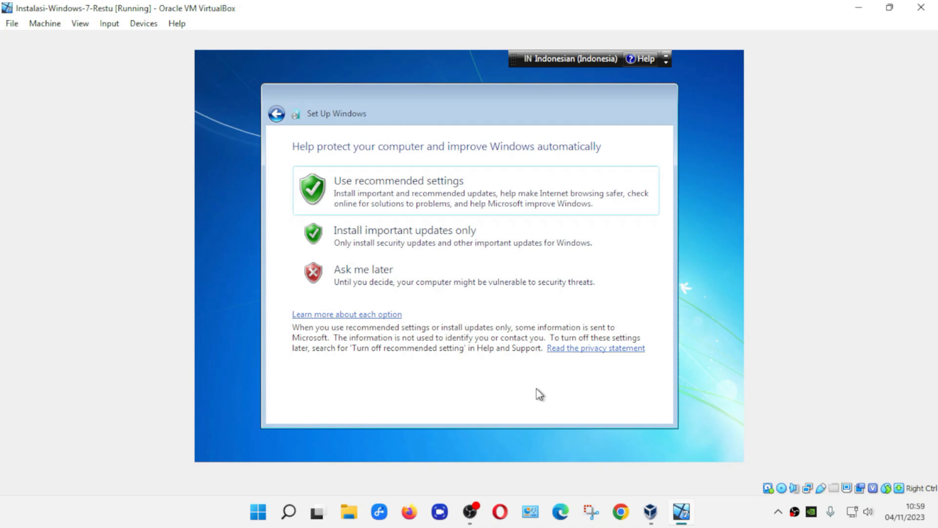
# - Complete Windows setup with Ask me later for updates, the (UTC+07:00) Bangkok, Hanoi, Jakarta time zone, and Public network as the location
pyautogui.click(404, 283)
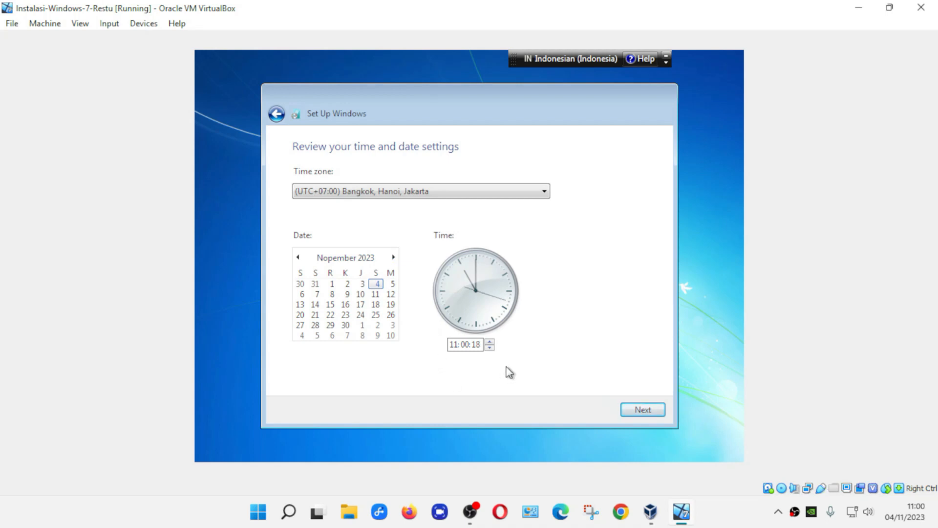
pyautogui.click(626, 413)
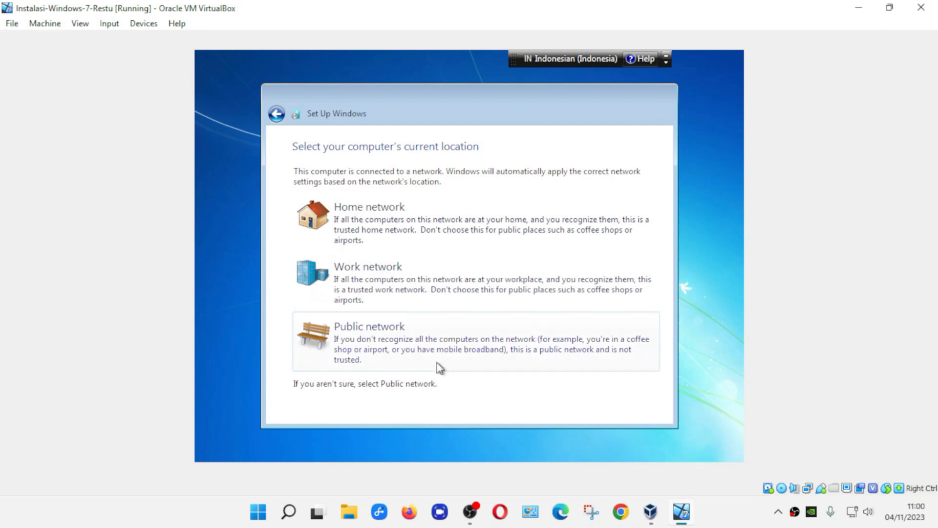
pyautogui.click(379, 338)
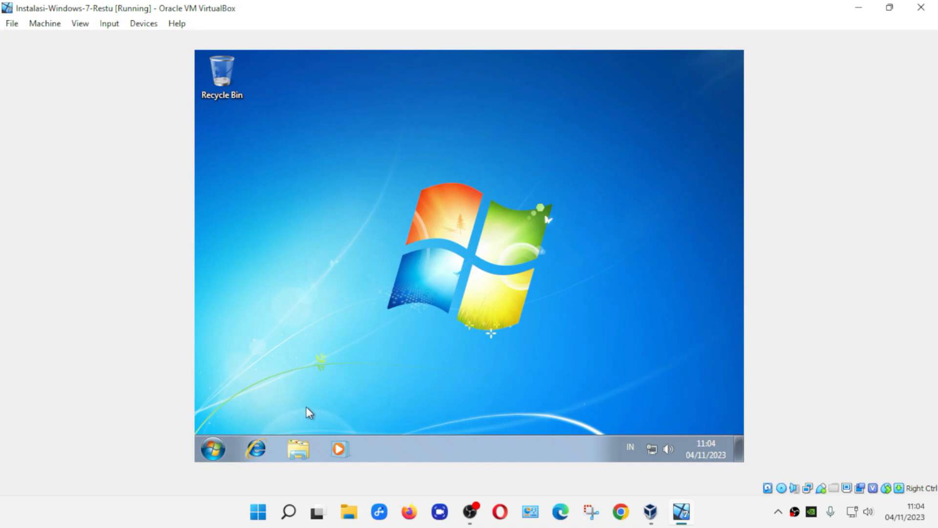
# - Shut down Windows 7 inside the virtual machine
pyautogui.click(216, 451)
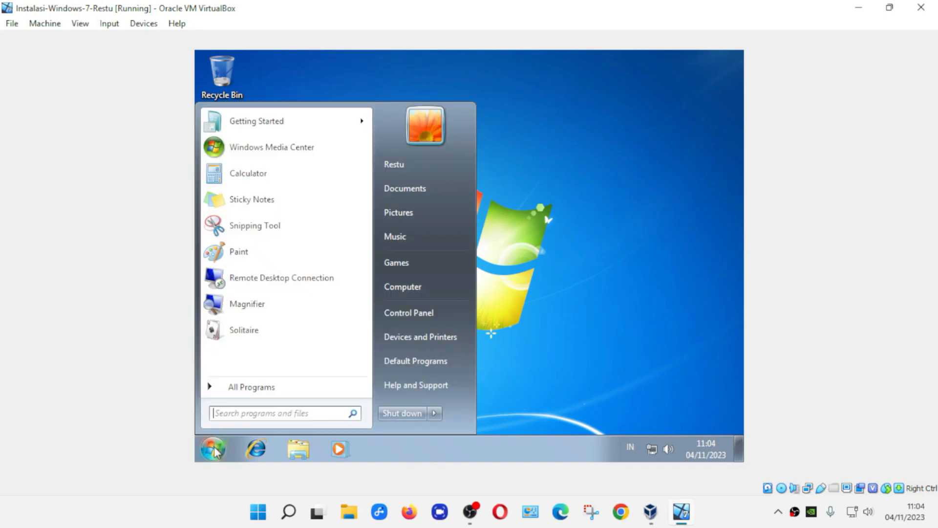
pyautogui.click(216, 451)
pyautogui.click(216, 450)
pyautogui.click(415, 415)
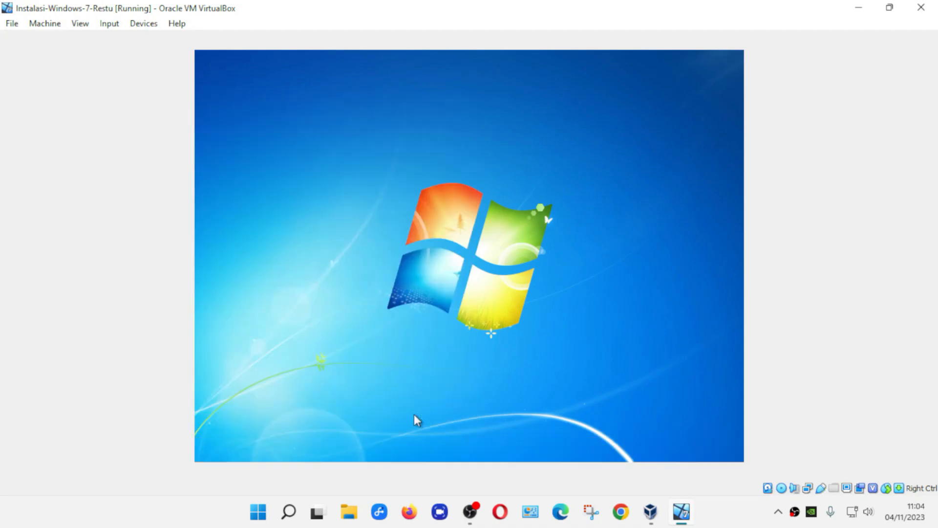